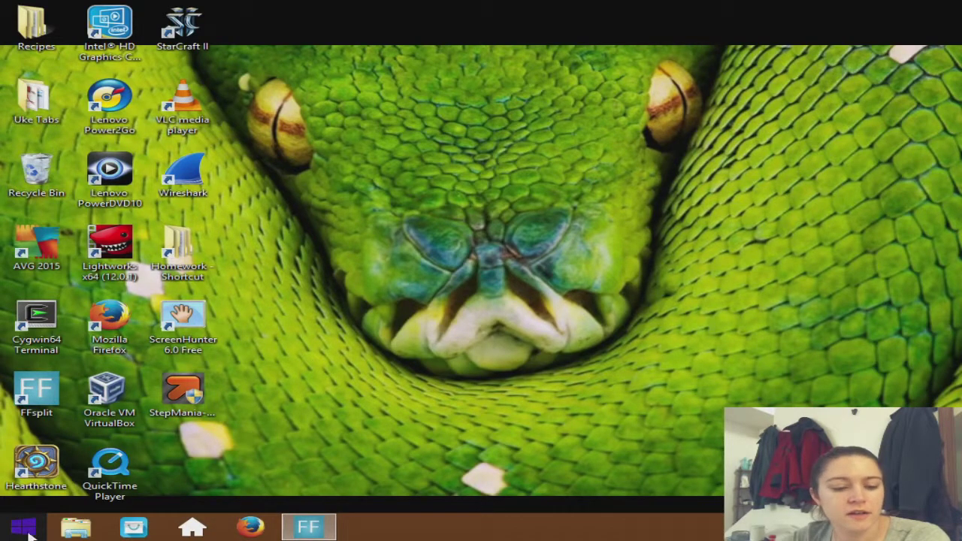
Step: Open the Ease of Access Center in the Control Panel
right_click(30, 529)
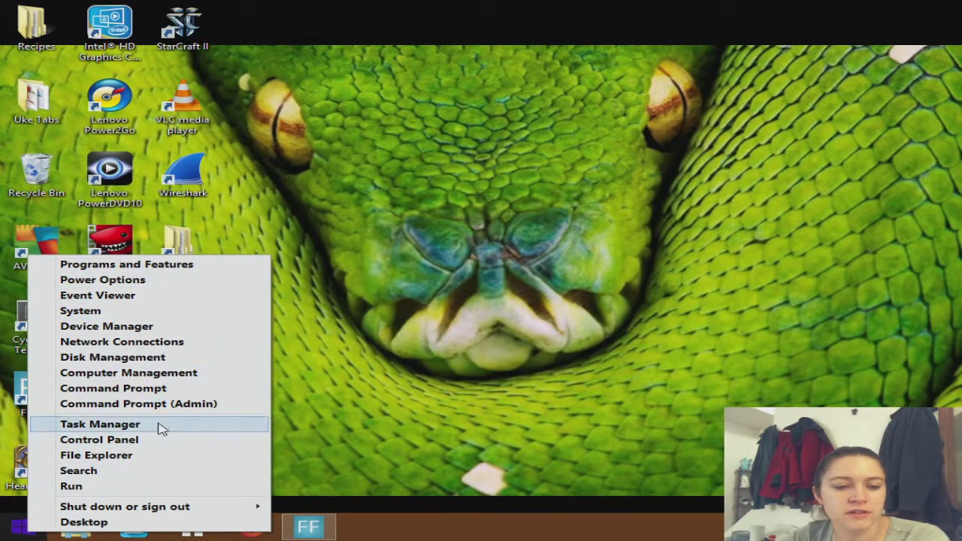
click(124, 442)
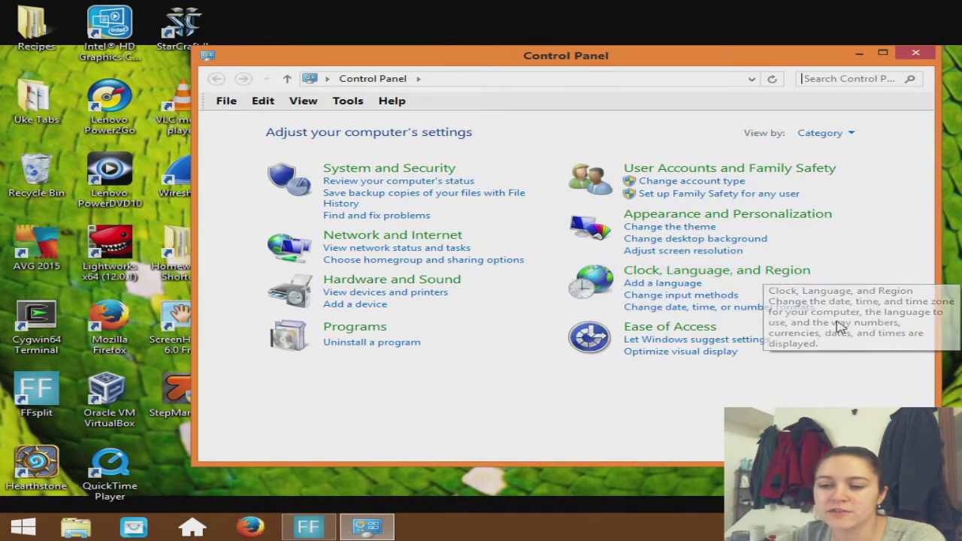
click(698, 334)
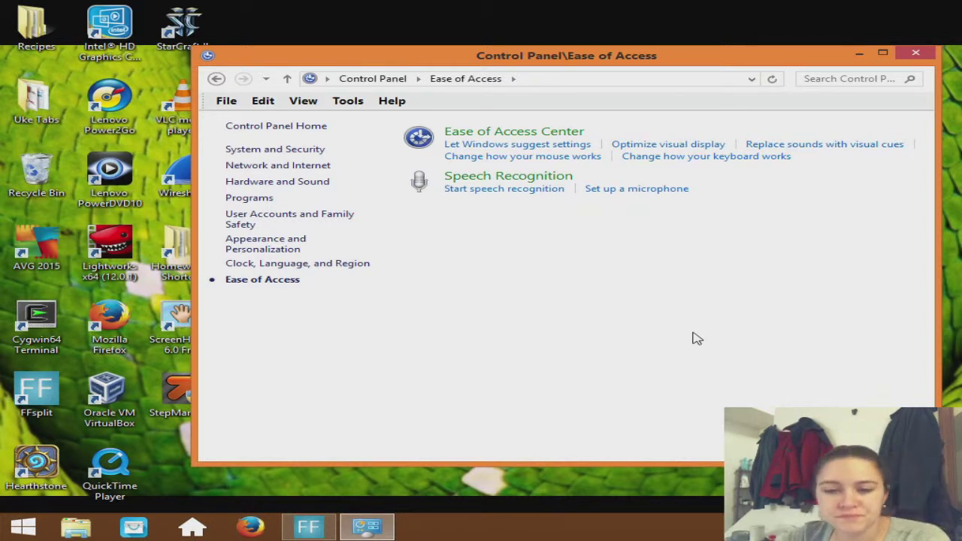
click(571, 132)
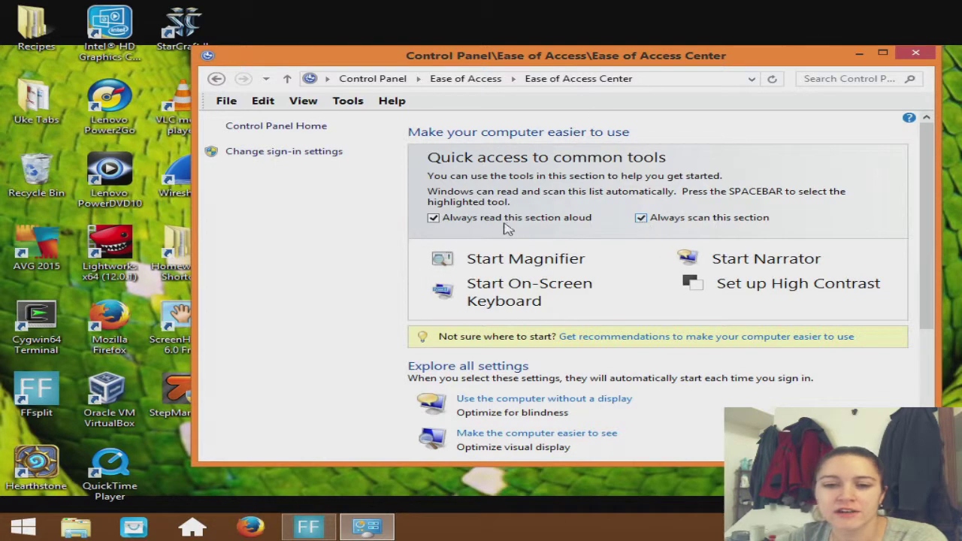
Step: Disable always reading and always scanning the quick access section, and maximize the window
click(641, 218)
click(433, 218)
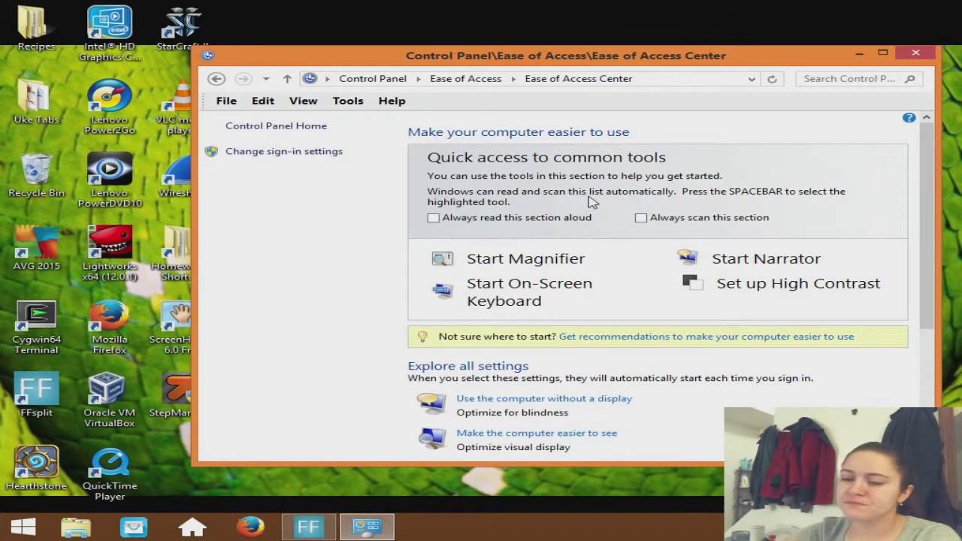
click(882, 53)
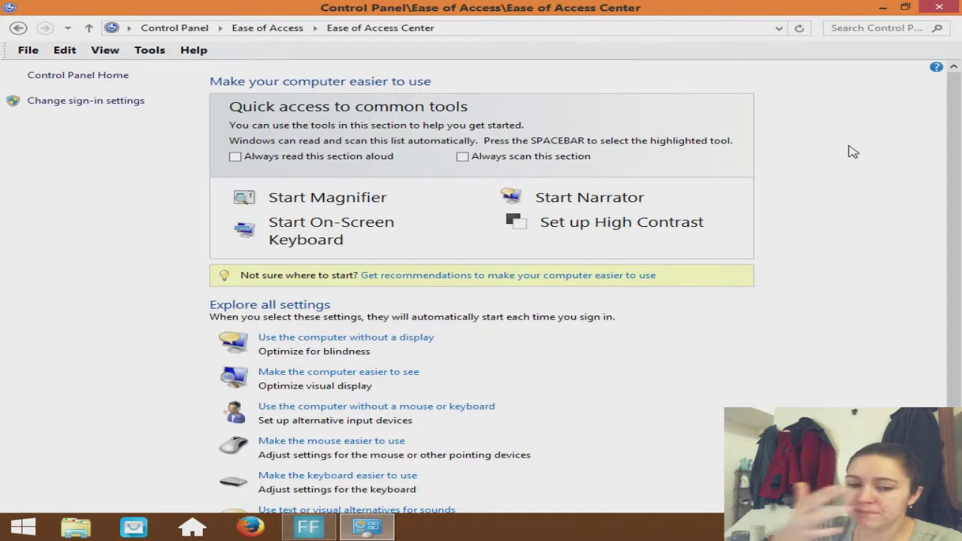
scroll(927, 191, down, 1)
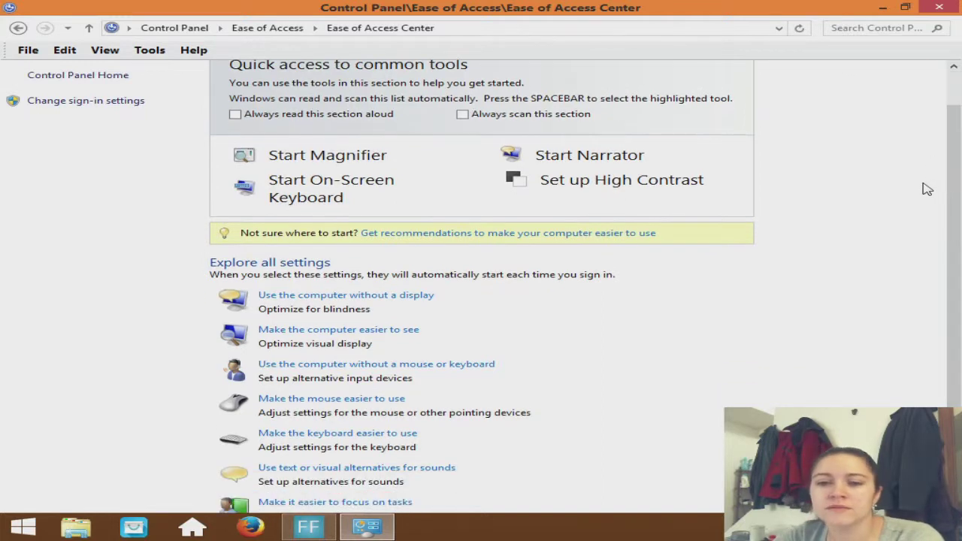
scroll(927, 190, up, 1)
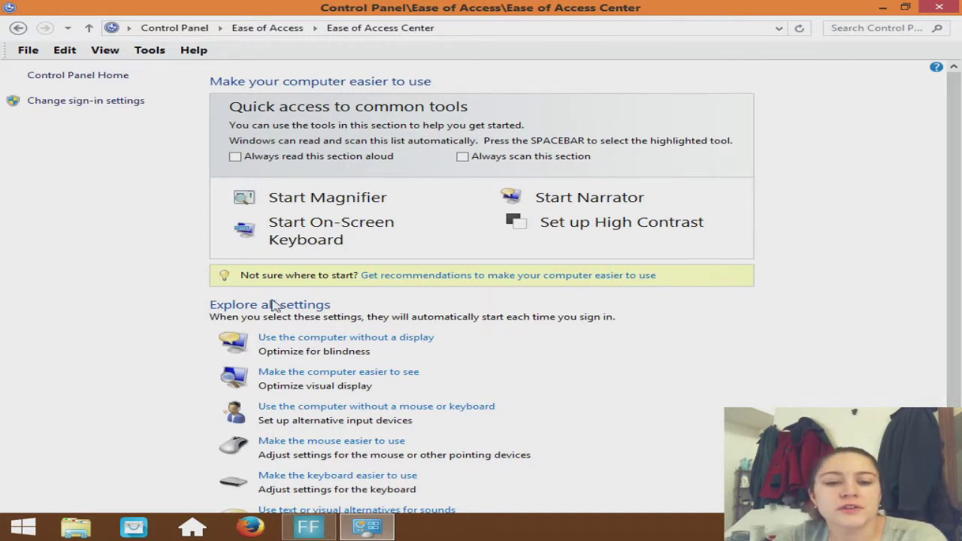
Step: Start Magnifier to try its Lens view, and close it again
click(301, 201)
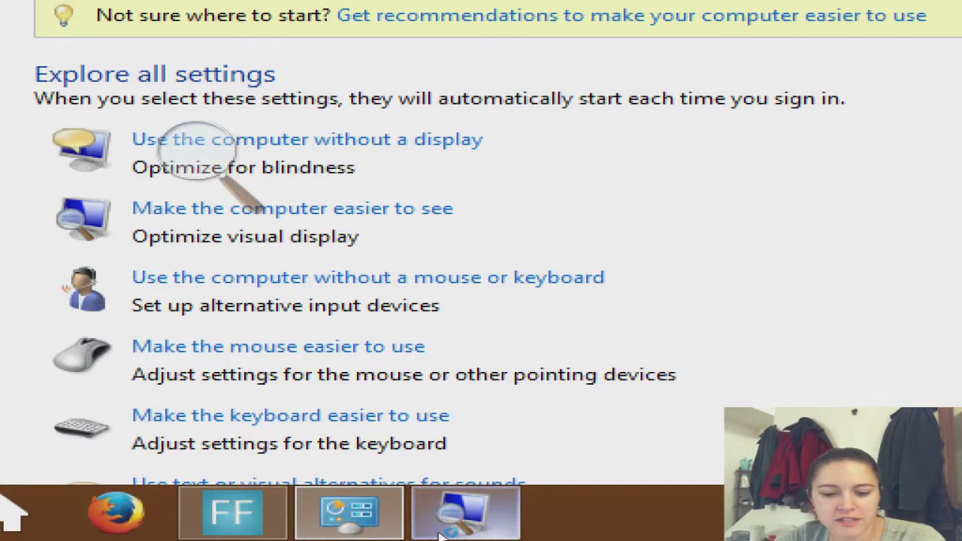
click(215, 140)
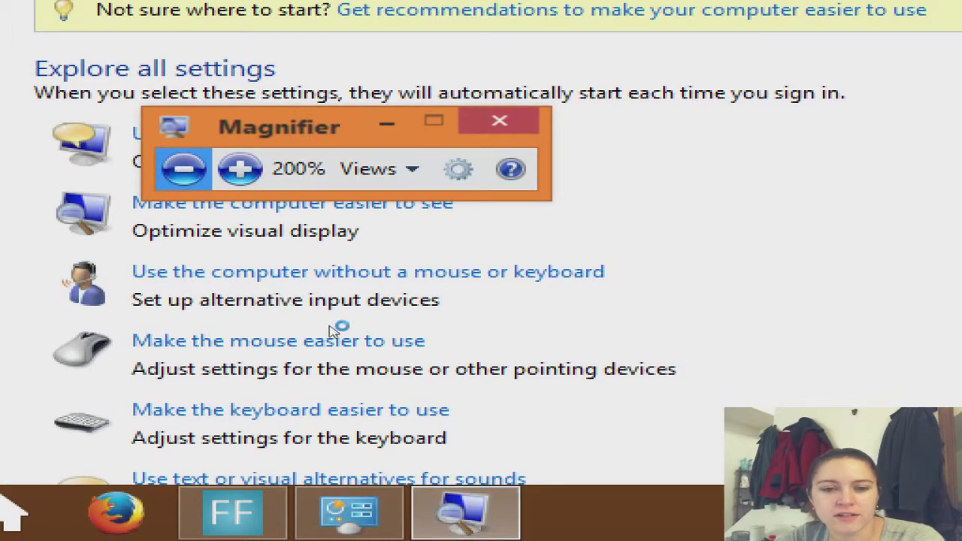
key(alt+v)
key(Down)
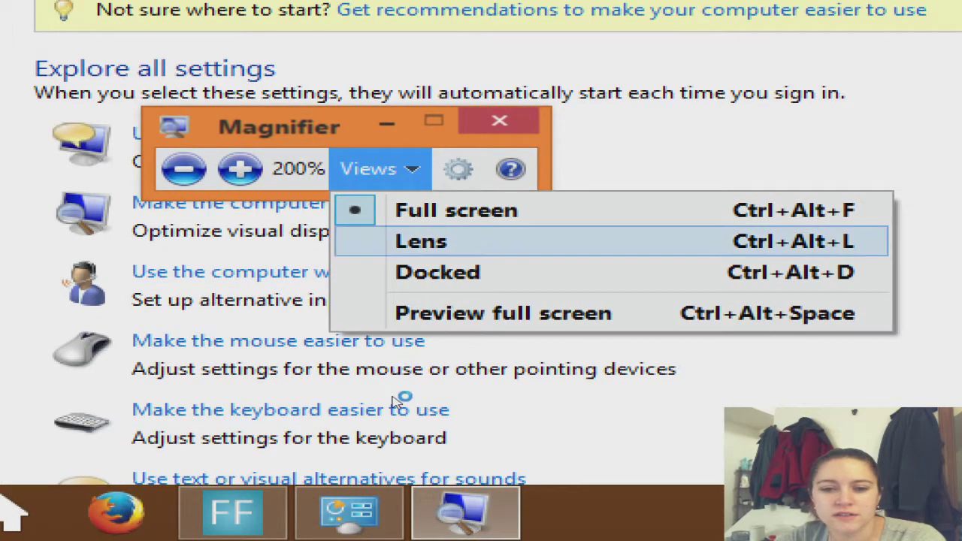
key(Return)
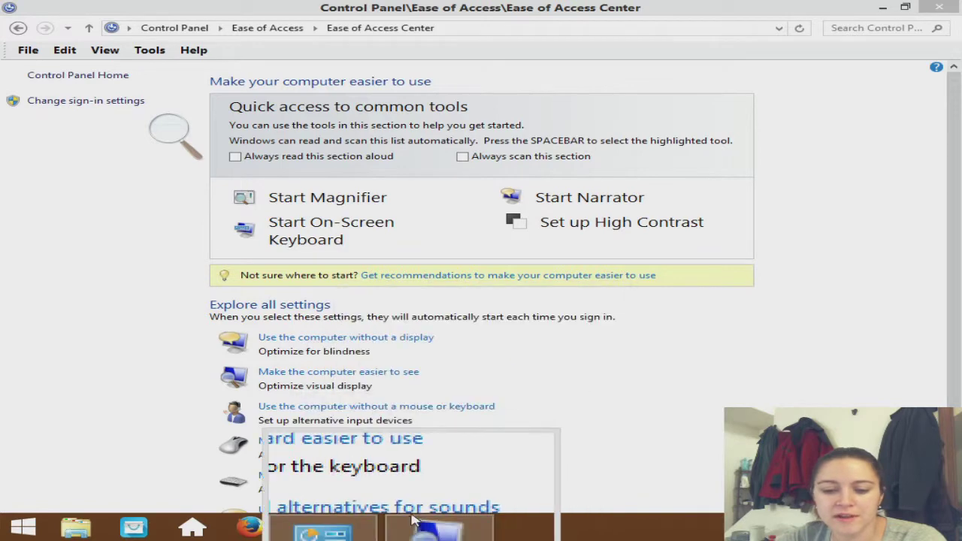
click(174, 132)
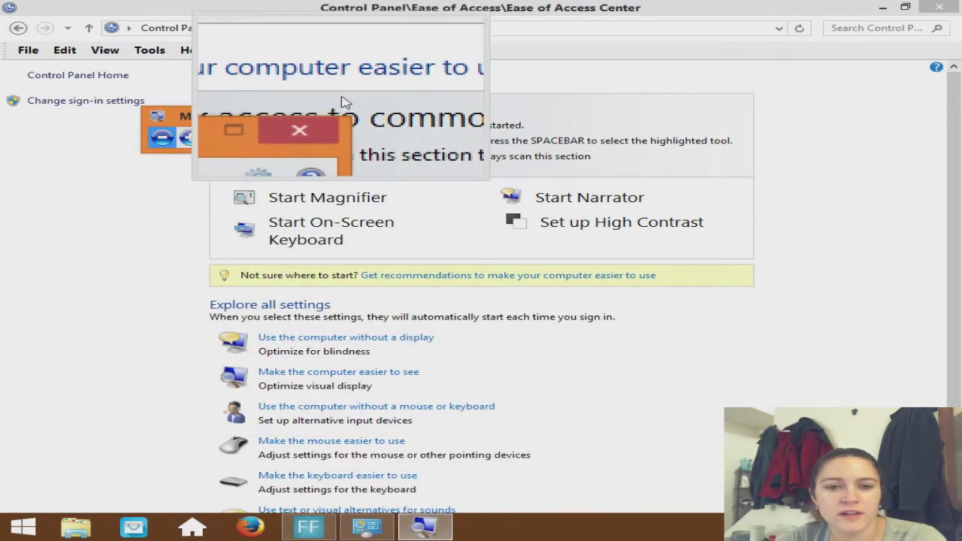
click(323, 121)
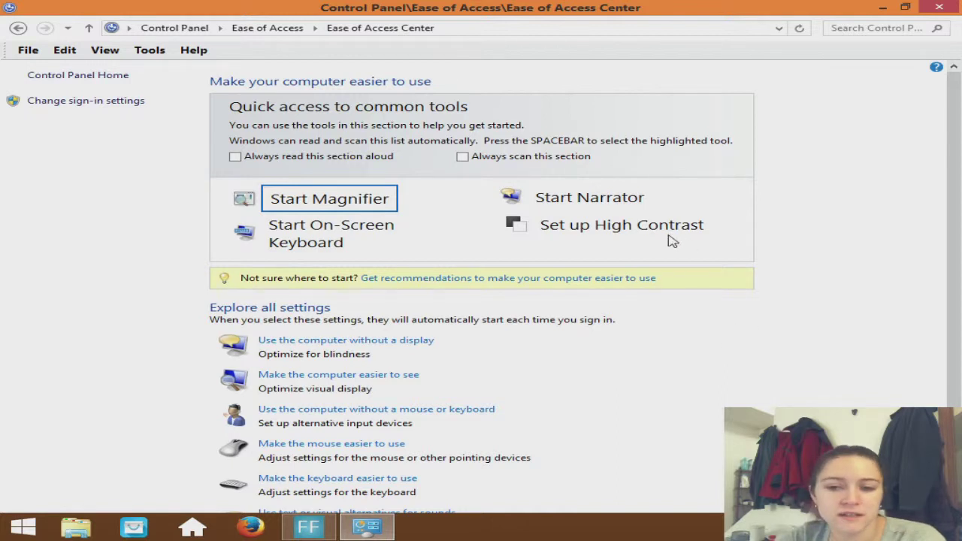
Step: Look at the high contrast setup and the settings for making the keyboard easier to use, leaving without changes
click(601, 229)
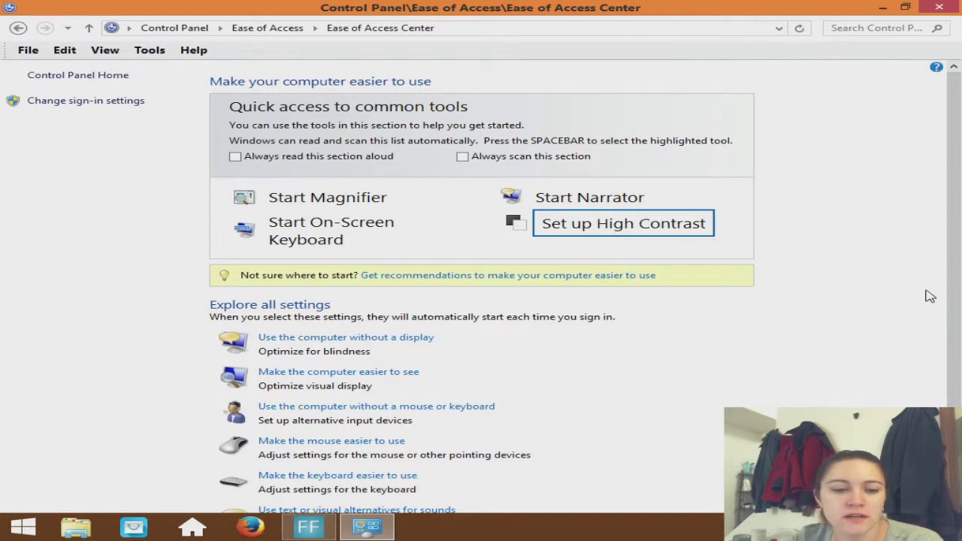
scroll(930, 297, down, 3)
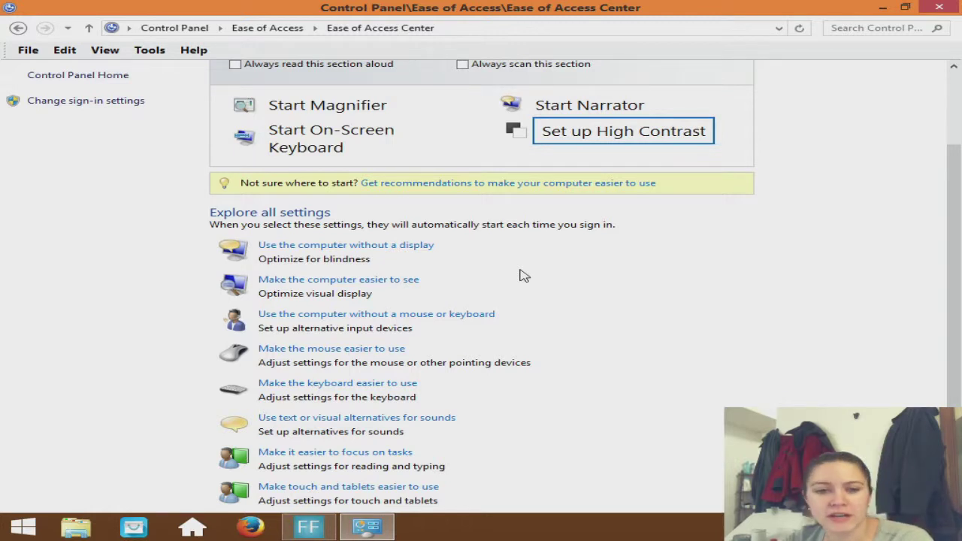
click(406, 384)
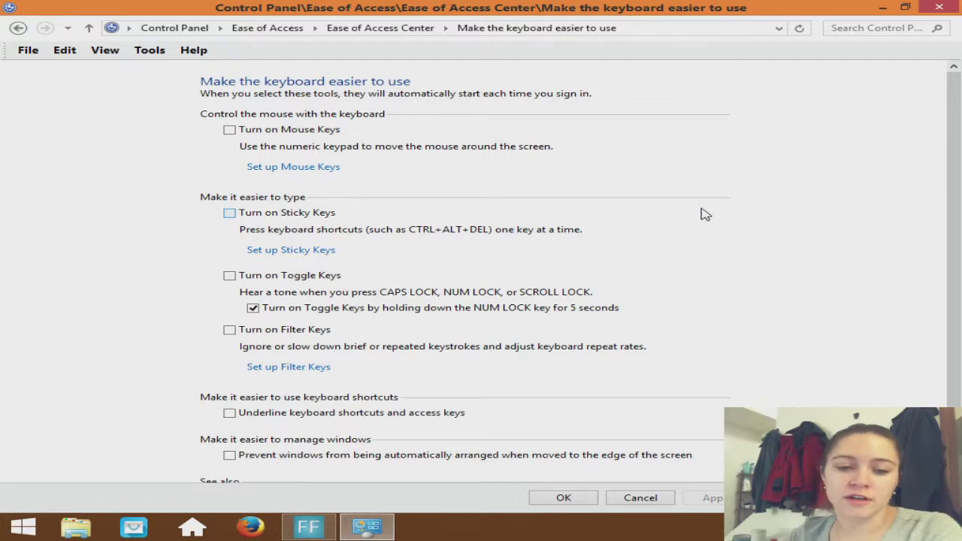
scroll(721, 210, down, 1)
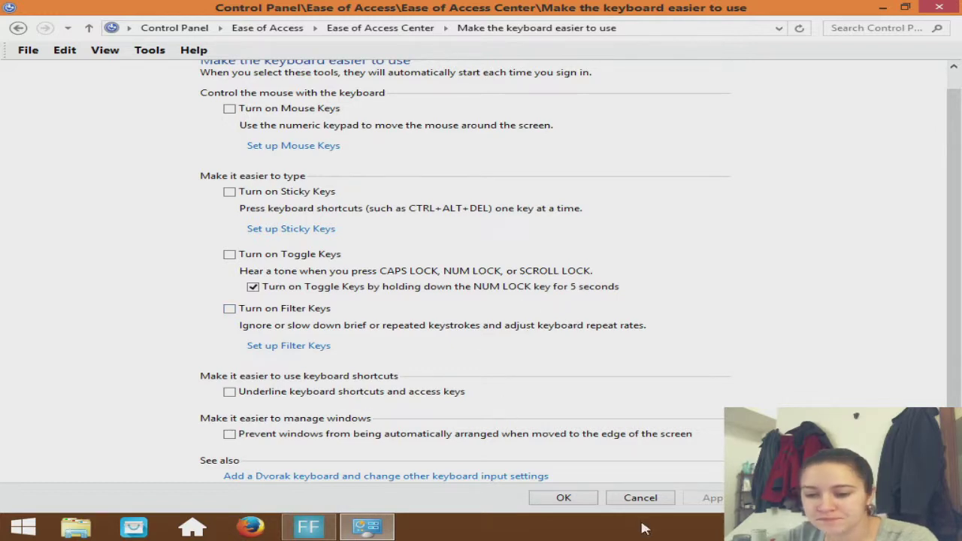
click(640, 499)
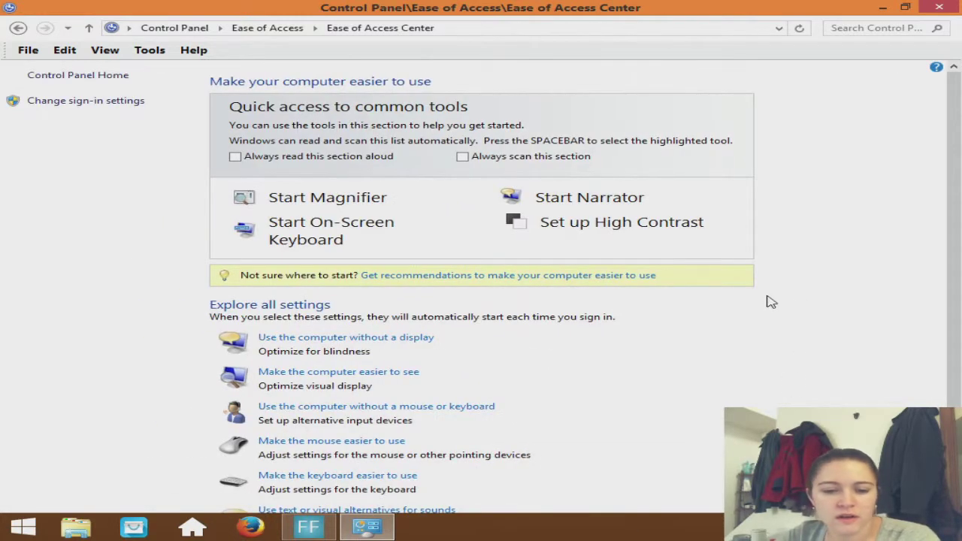
Step: Return from the Ease of Access Center to the main Control Panel category overview
scroll(767, 301, down, 2)
scroll(764, 303, up, 2)
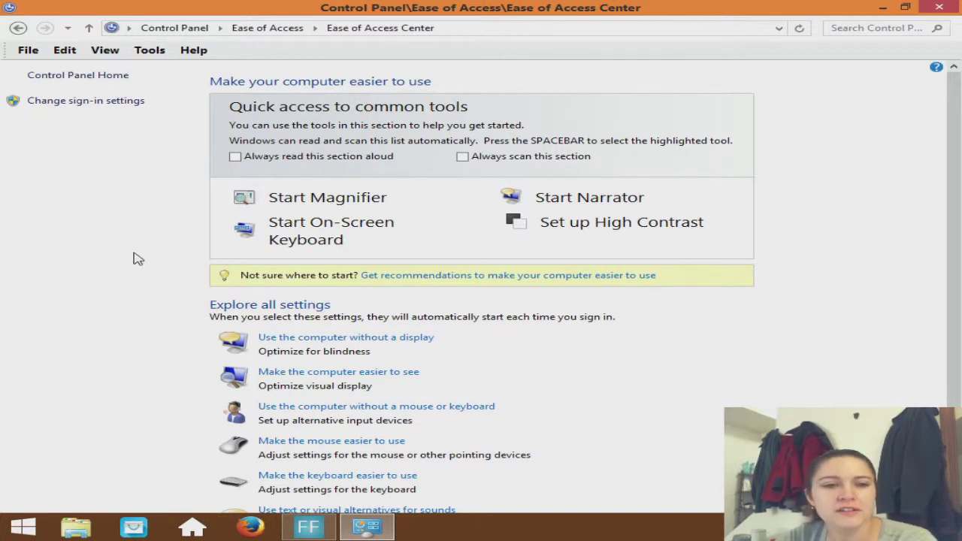
click(18, 28)
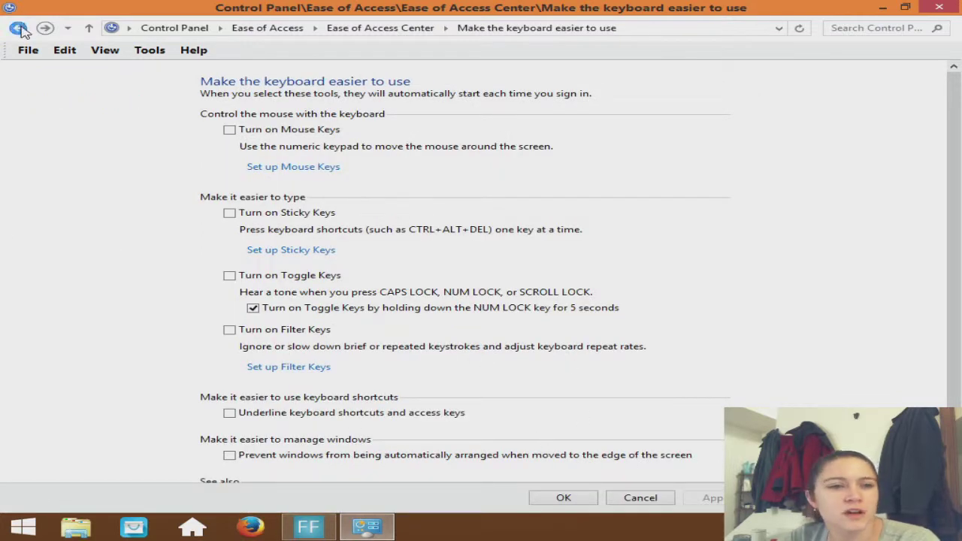
click(89, 30)
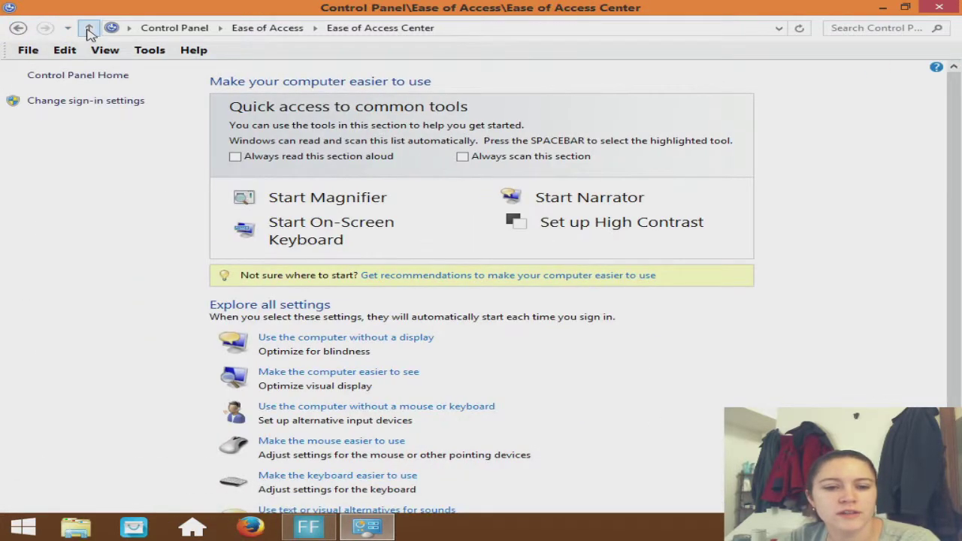
click(88, 30)
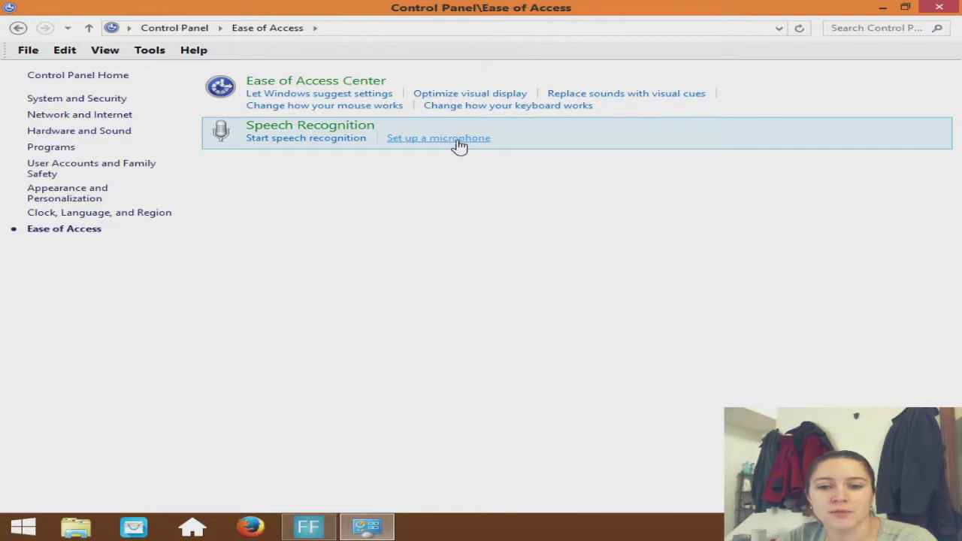
click(89, 28)
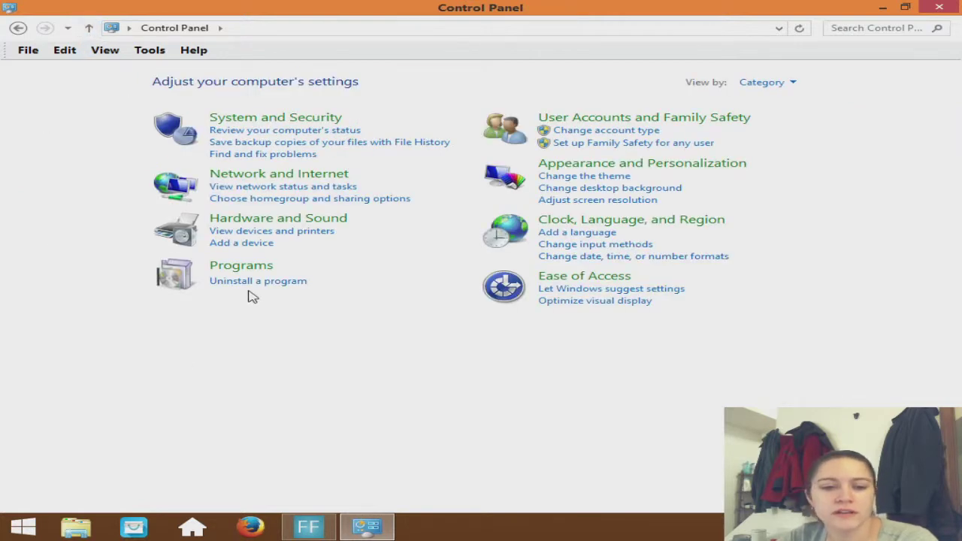
Step: Open the Hardware and Sound category and view its Devices and Printers list
click(288, 224)
click(89, 28)
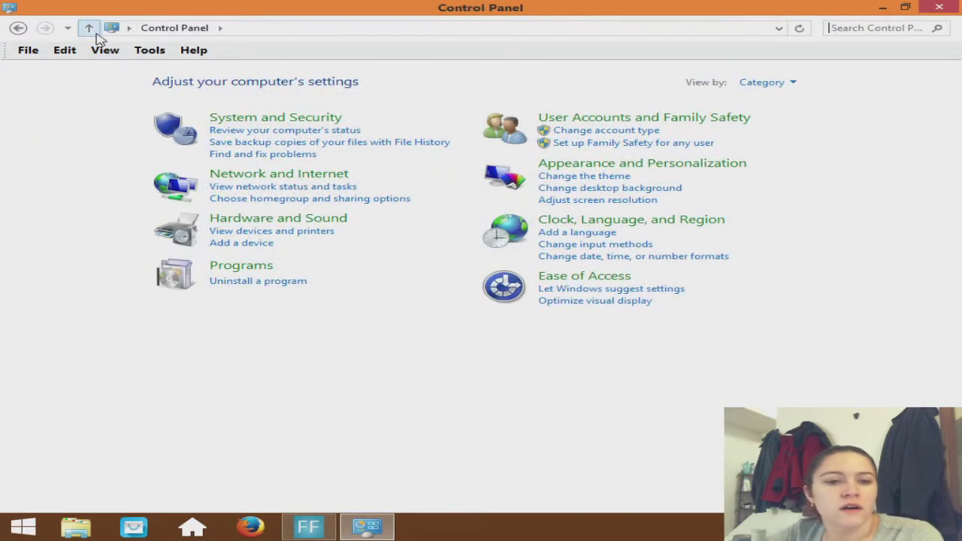
click(243, 219)
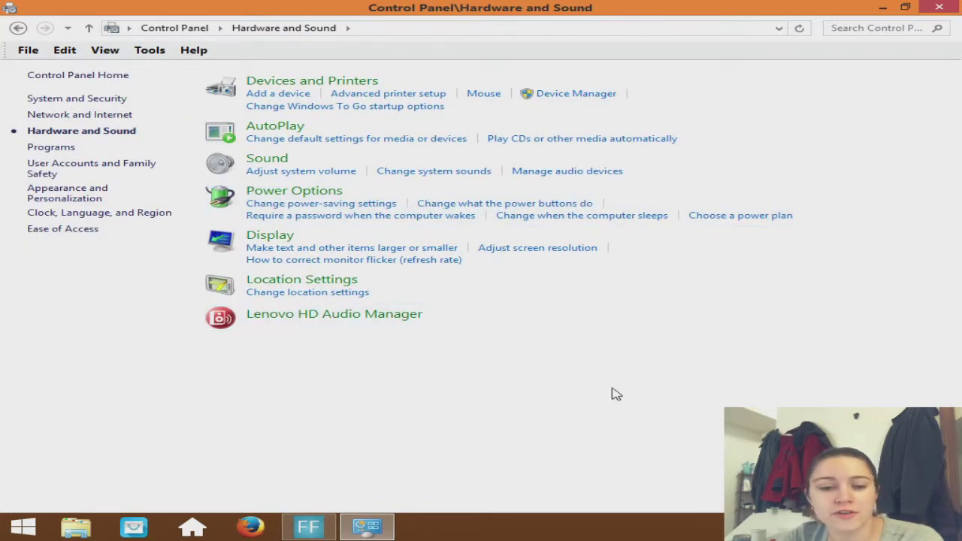
click(329, 84)
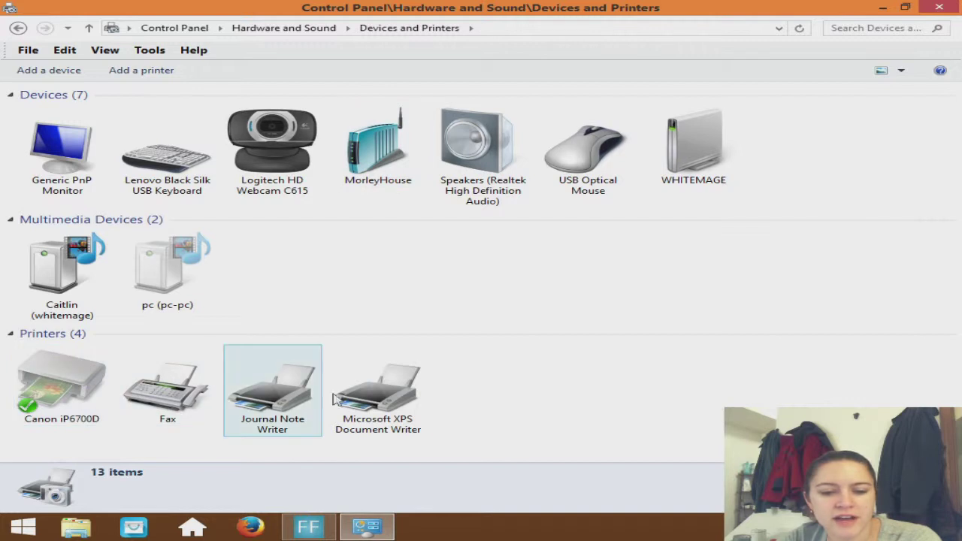
click(18, 28)
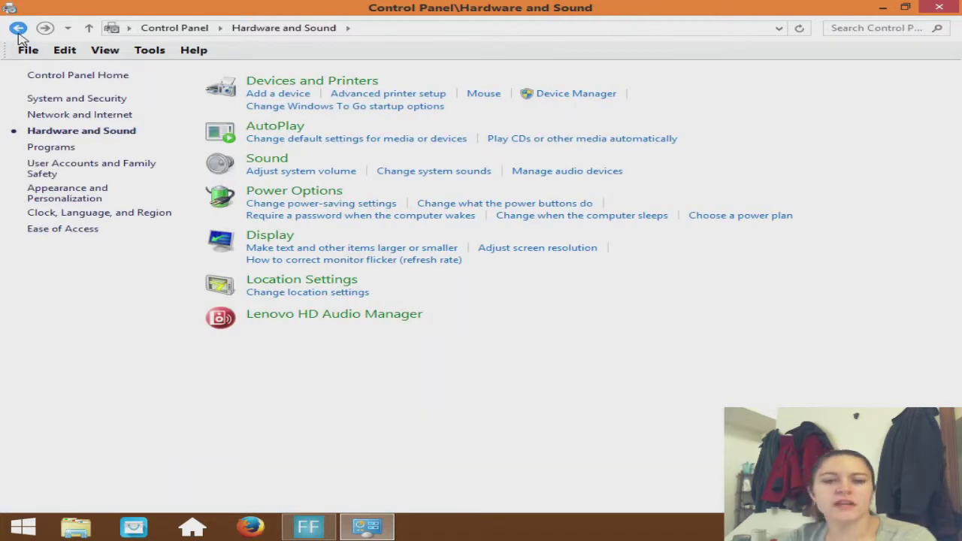
Step: Open the AutoPlay settings and enable choosing what to do with each type of media on removable drives
click(291, 131)
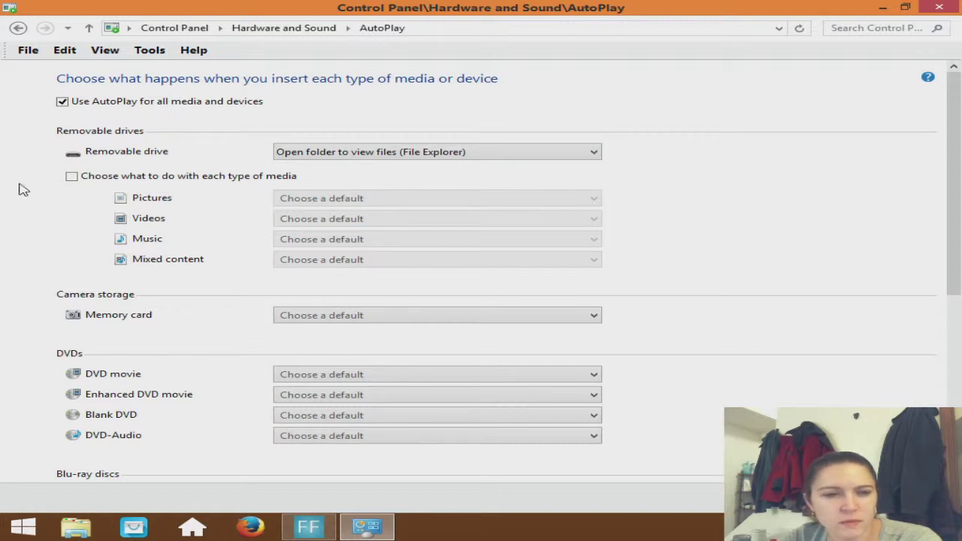
click(72, 176)
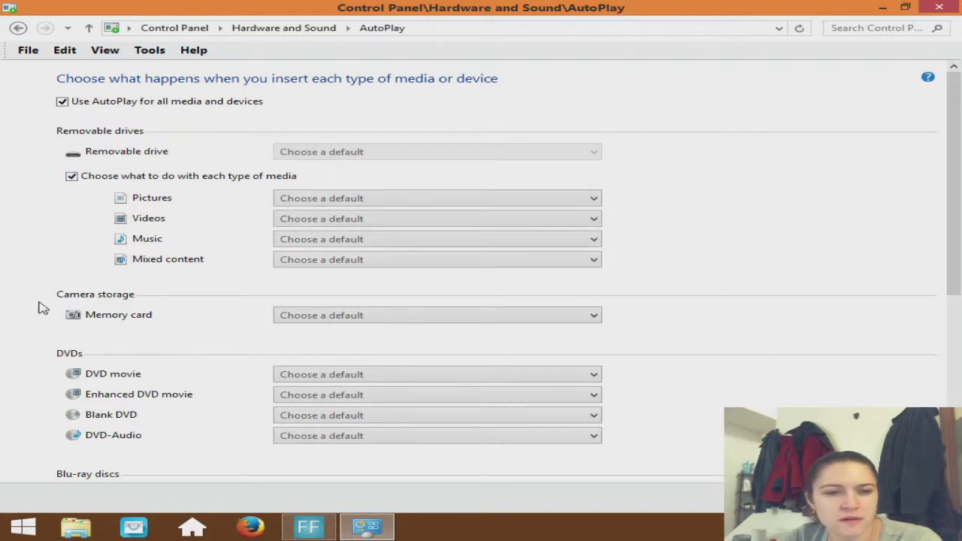
scroll(44, 322, down, 6)
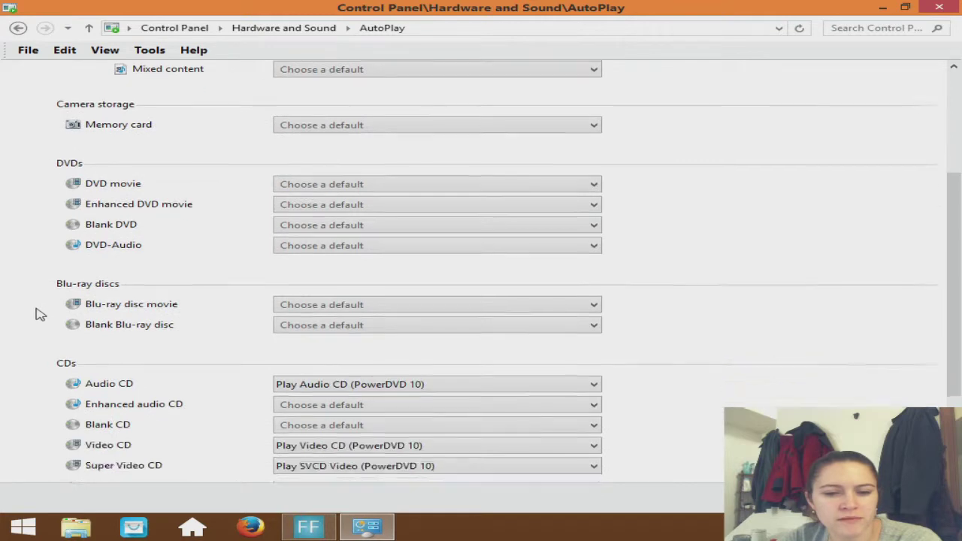
scroll(36, 313, down, 2)
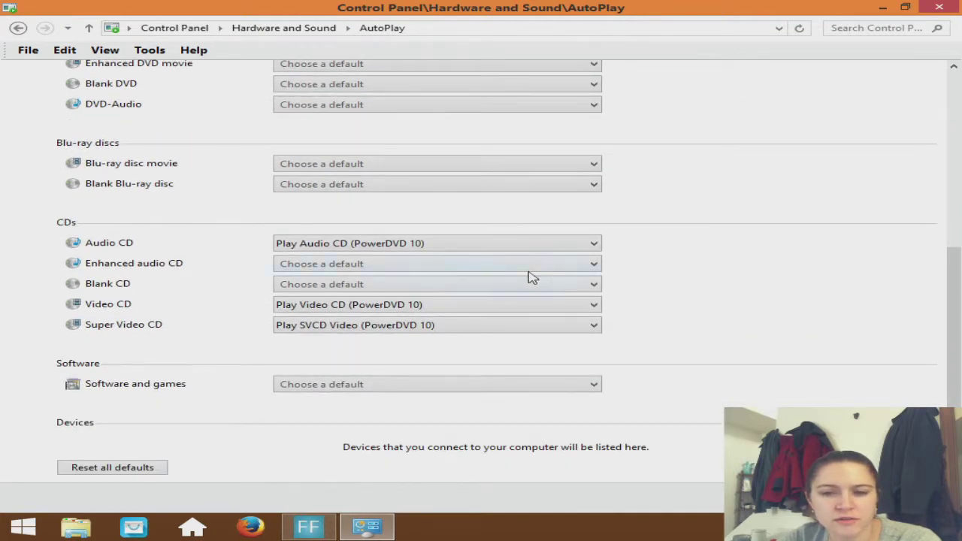
scroll(528, 282, up, 3)
scroll(193, 92, up, 3)
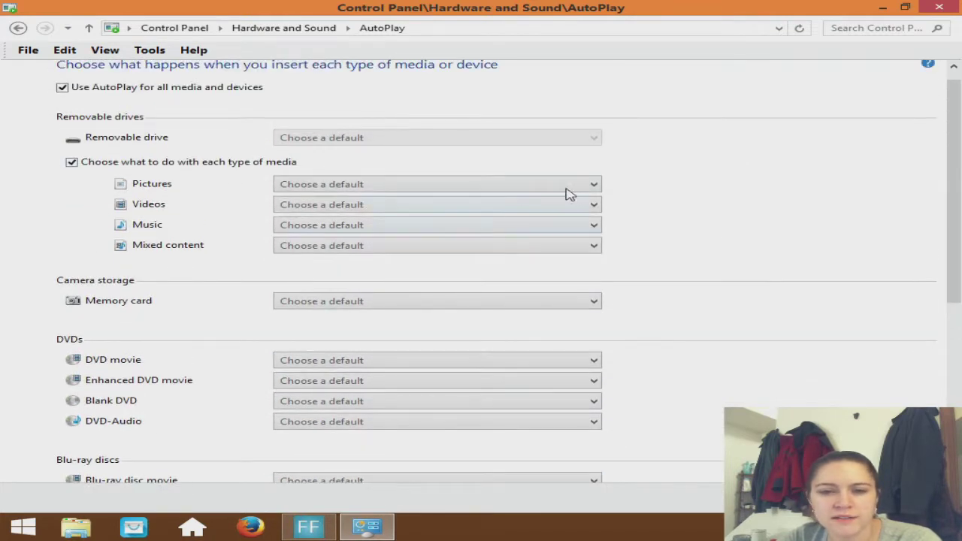
Step: Set the AutoPlay defaults for pictures and videos on removable drives to Ask me every time
click(594, 185)
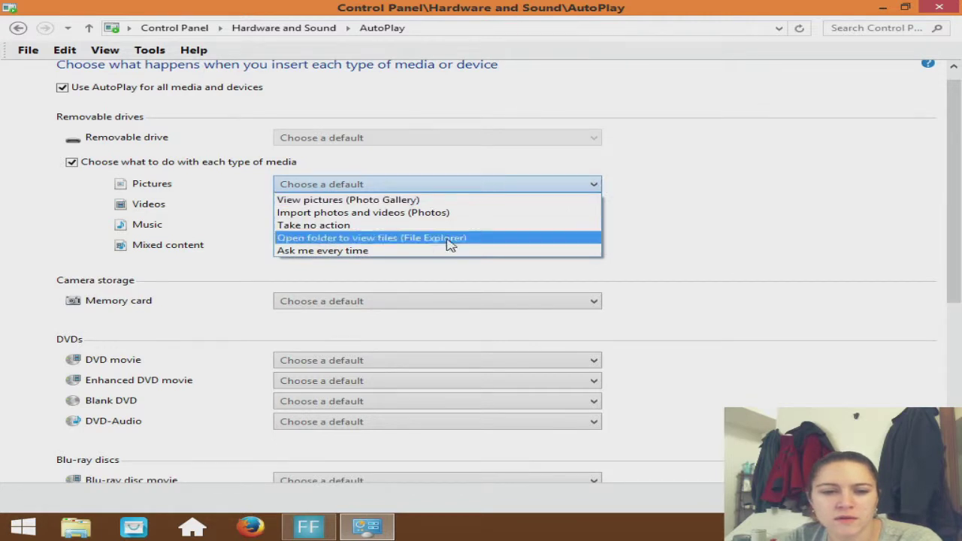
click(345, 251)
click(594, 207)
click(391, 282)
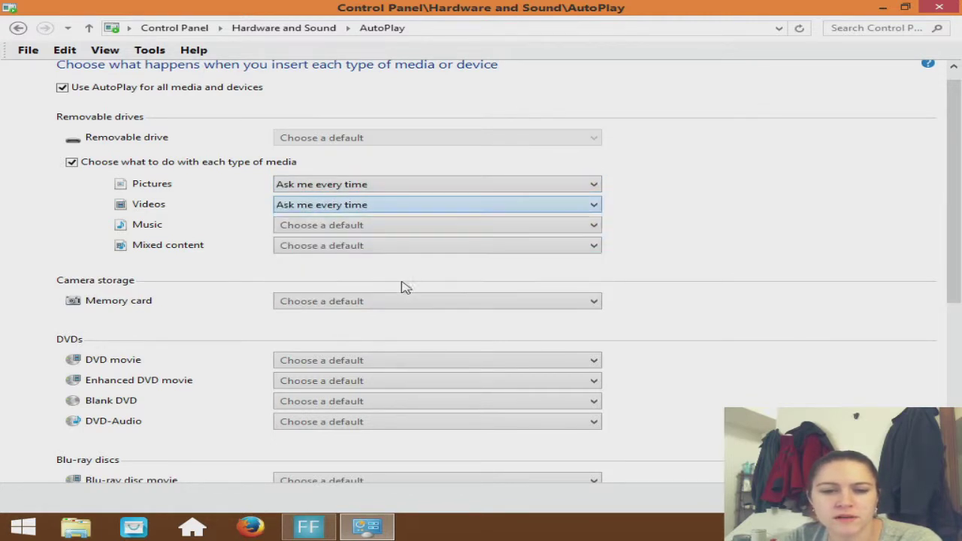
Step: Set the AutoPlay default for music on removable drives to Ask me every time and return to Hardware and Sound
click(571, 225)
click(331, 291)
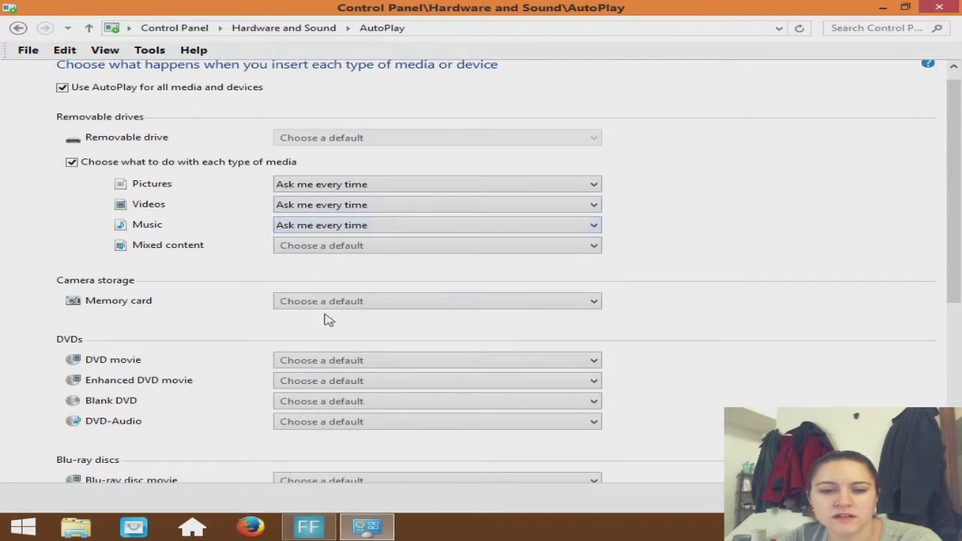
key(Return)
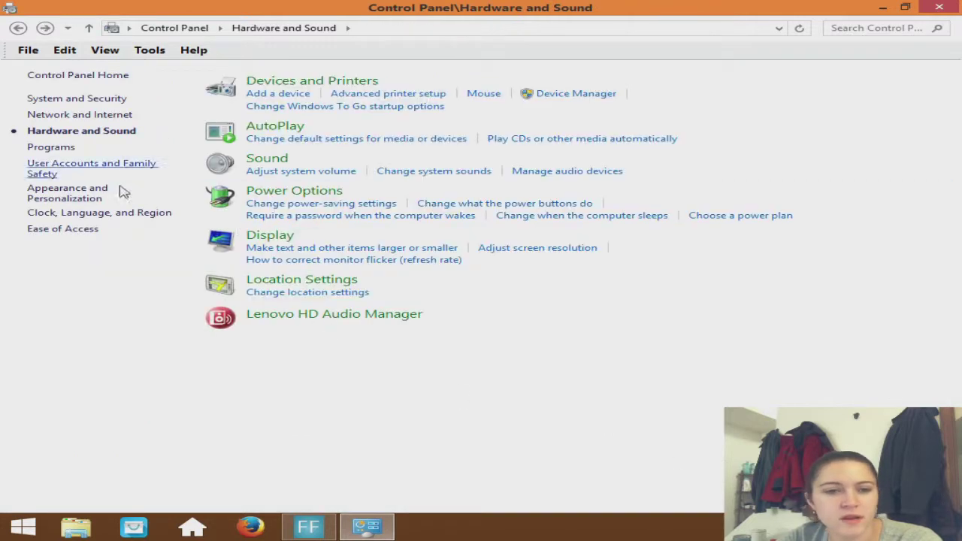
Step: View the playback and recording devices in the Sound settings, and close the dialog
click(273, 161)
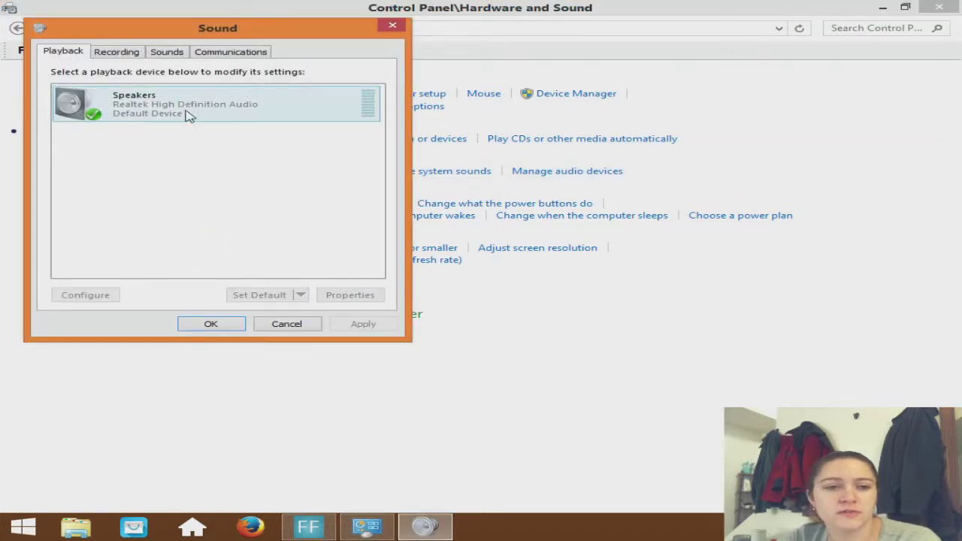
click(120, 54)
click(233, 326)
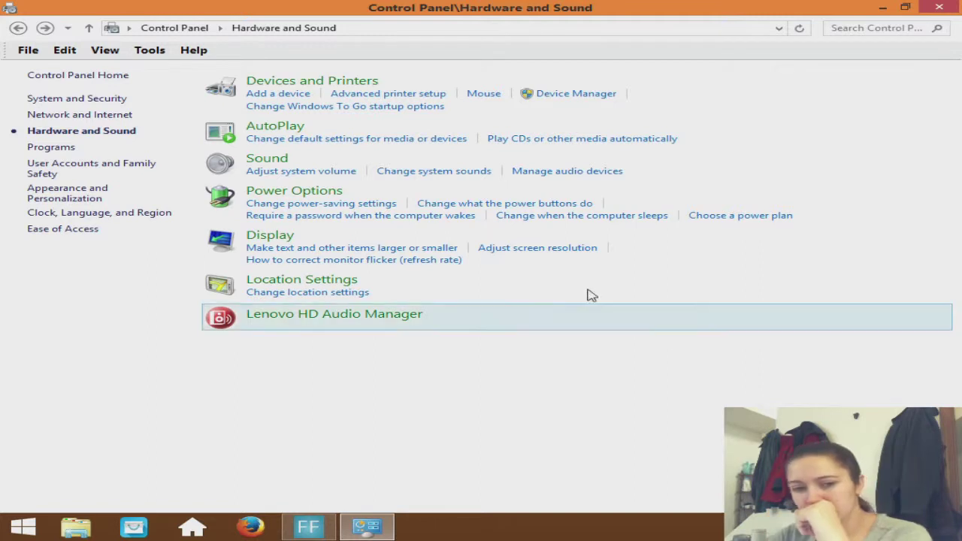
Step: View the Display settings and the Location Settings, returning to Hardware and Sound after each
click(287, 239)
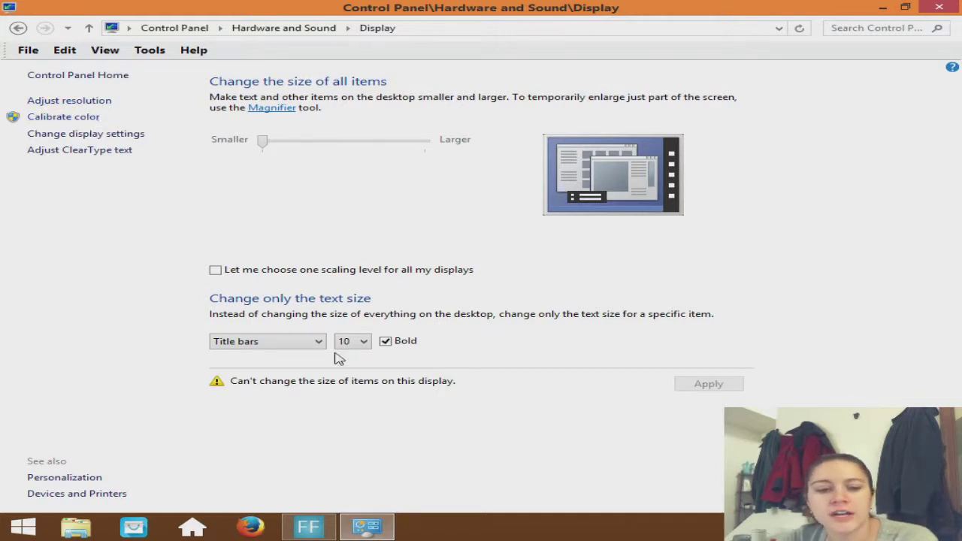
click(18, 28)
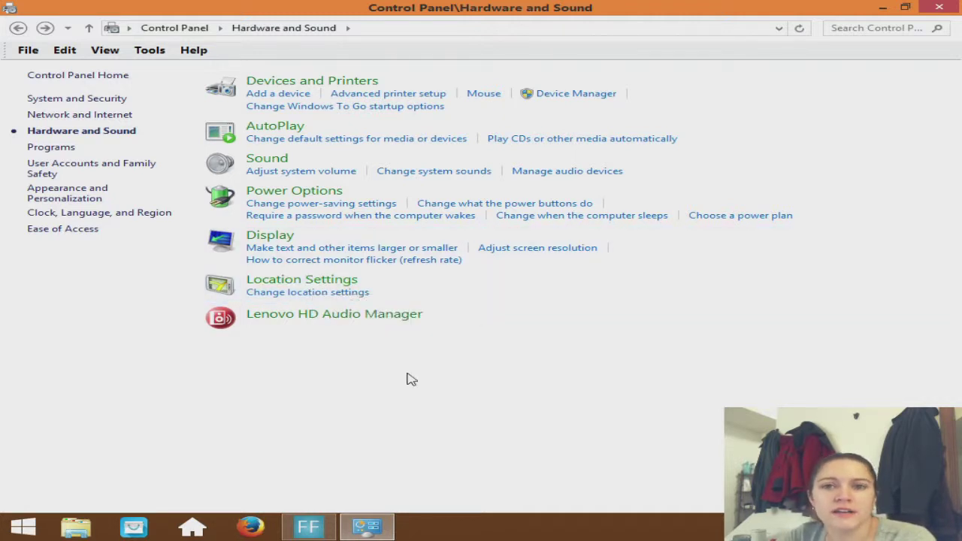
click(329, 284)
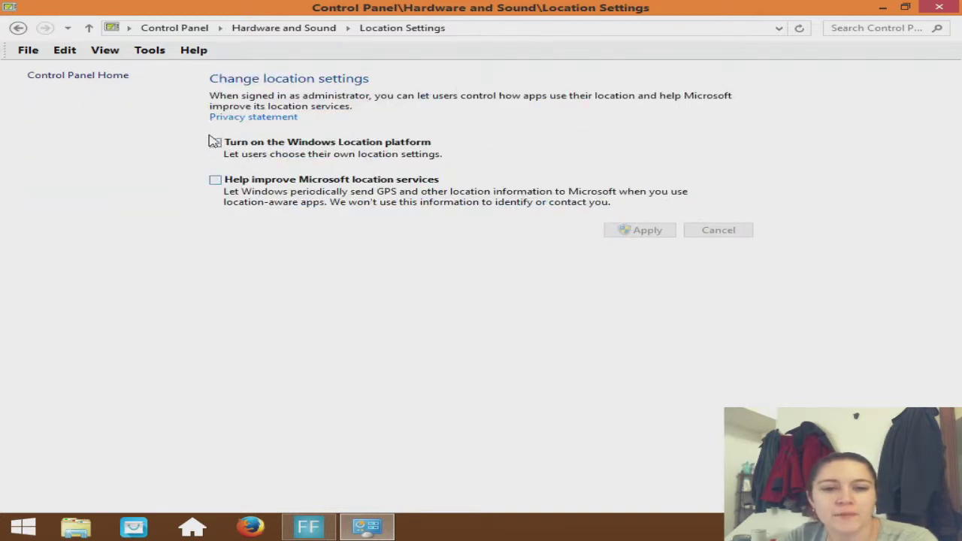
click(88, 28)
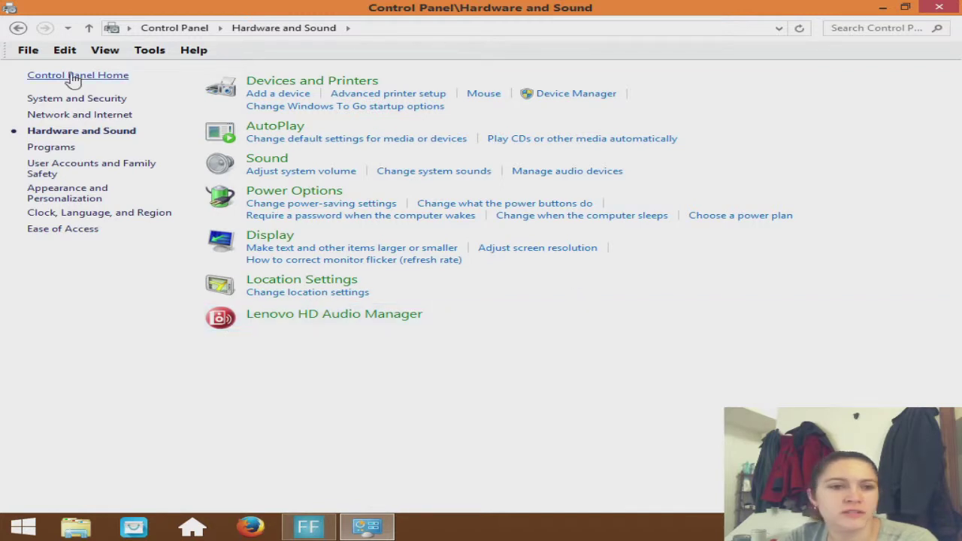
click(88, 28)
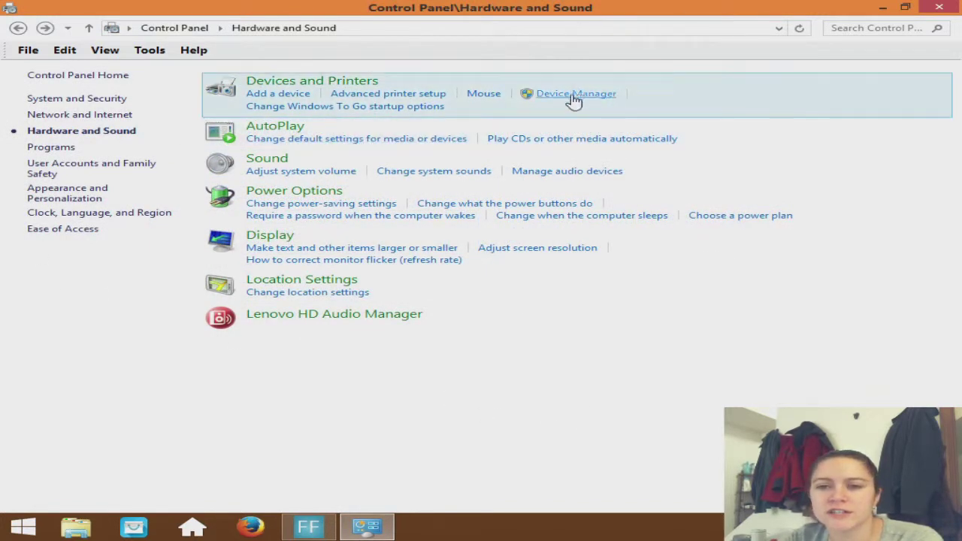
Step: Open Device Manager and expand the Computer, Disk drives, Display adapters and Processors categories
click(572, 96)
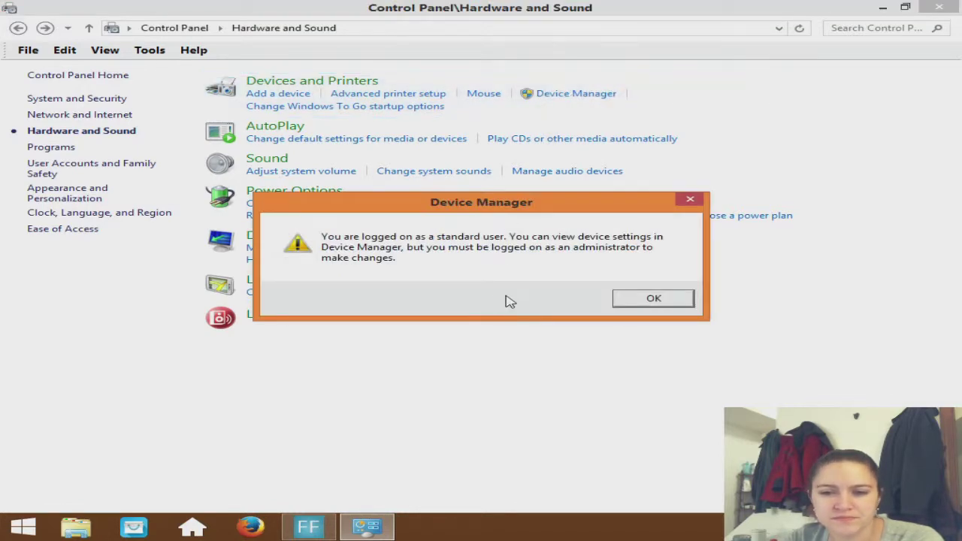
click(654, 298)
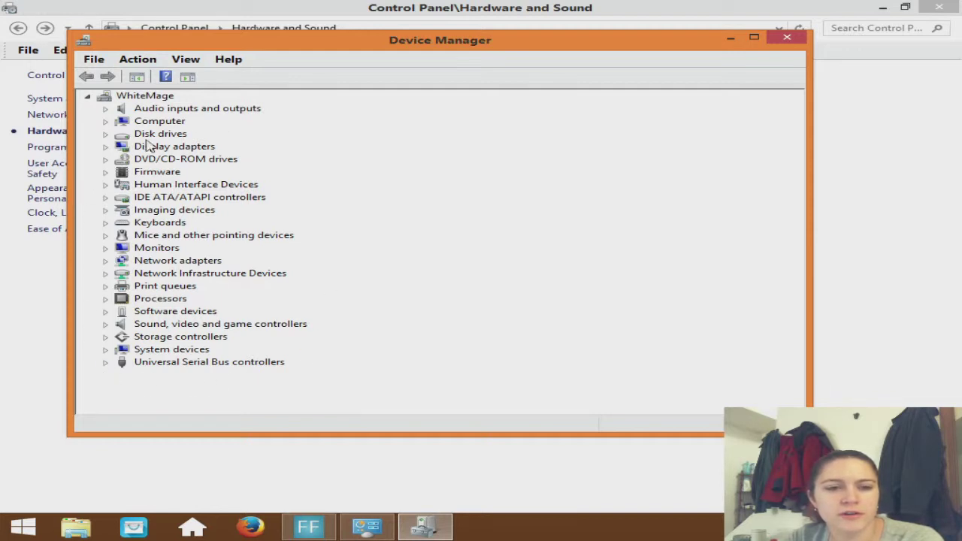
click(105, 122)
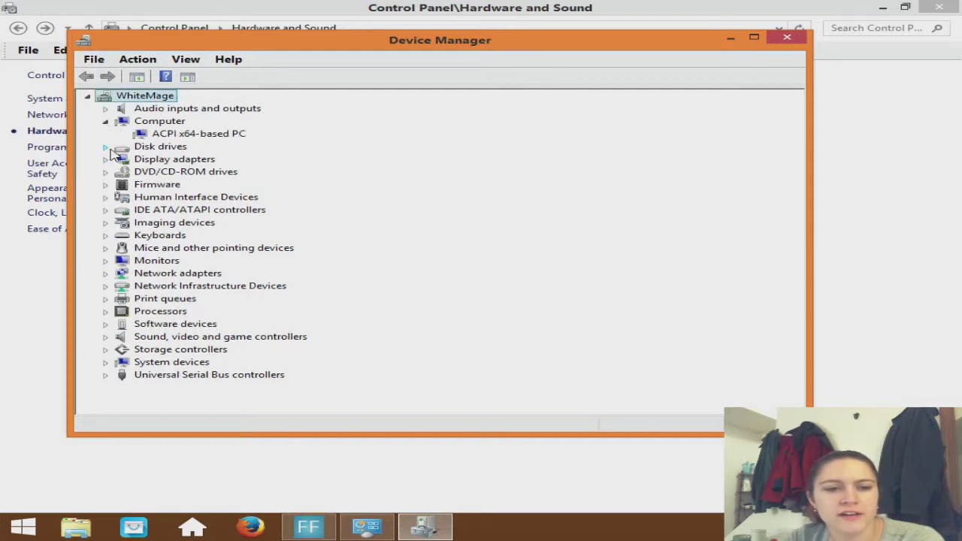
click(105, 146)
click(105, 173)
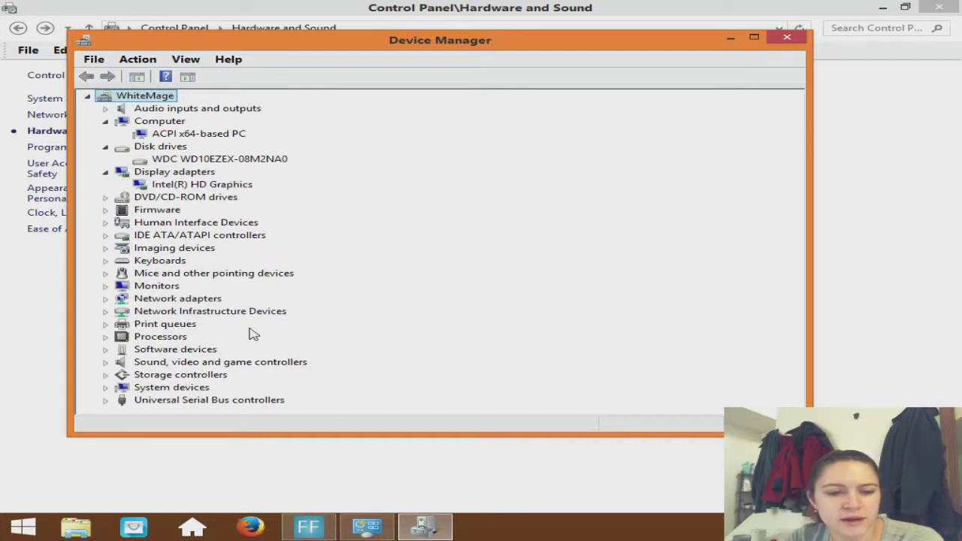
click(105, 336)
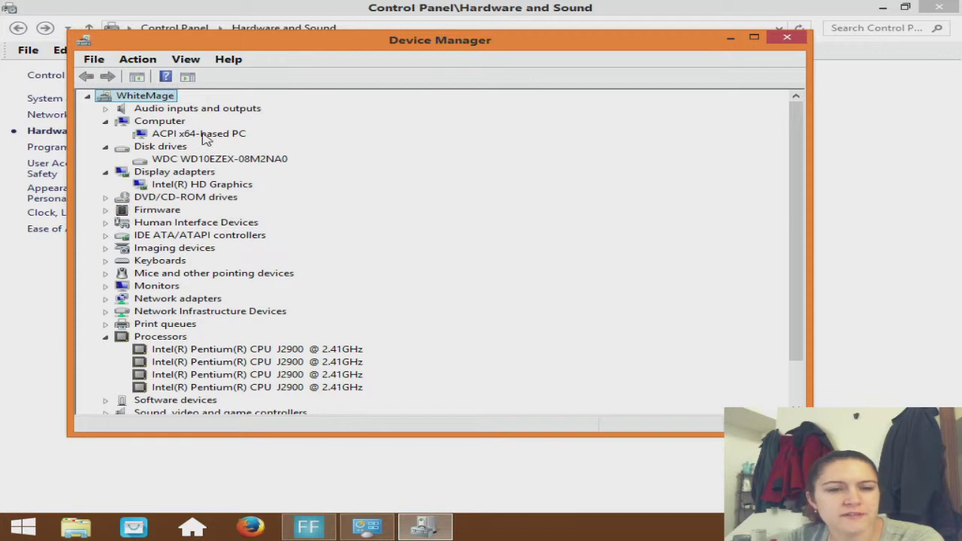
Step: View the general and driver properties of the WDC WD10EZEX-08M2NA0 disk drive, and close Device Manager
click(202, 161)
right_click(202, 162)
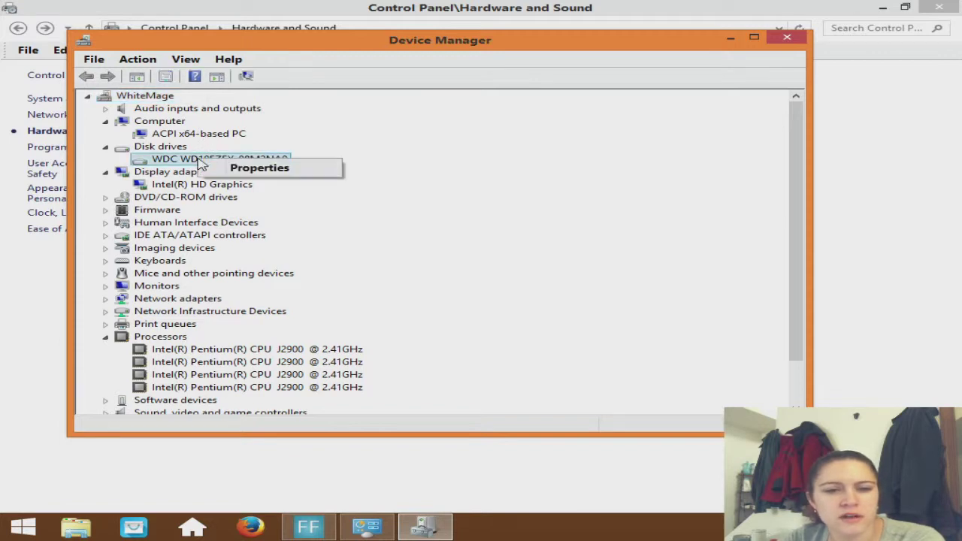
click(248, 169)
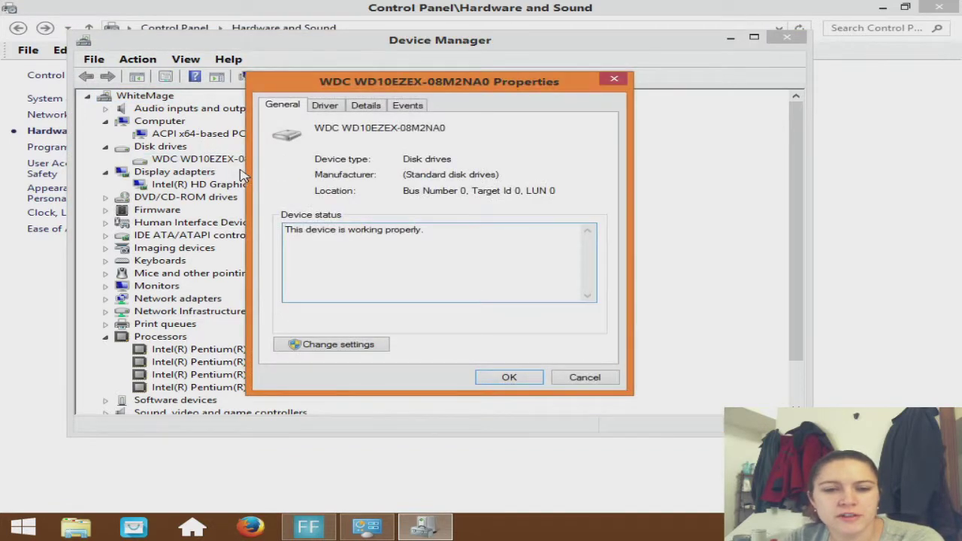
click(328, 107)
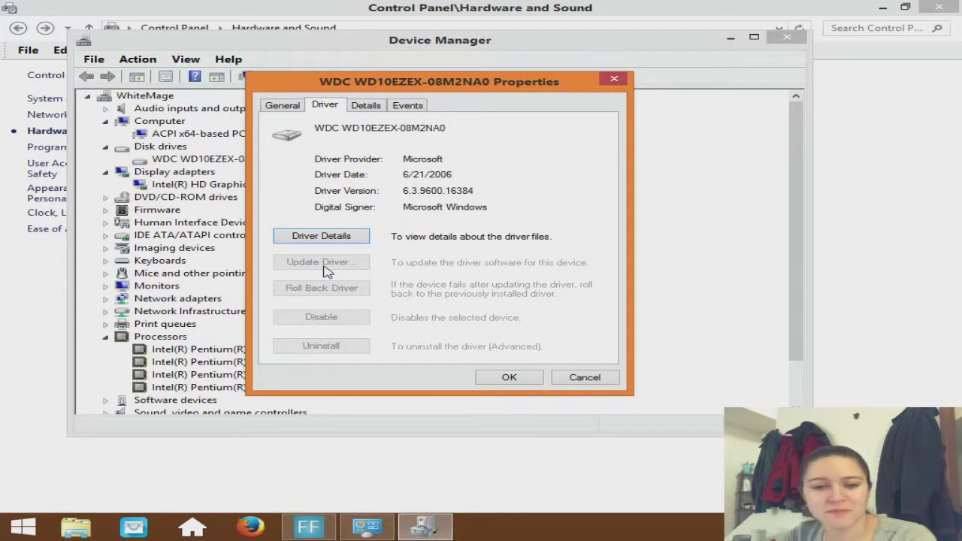
click(529, 383)
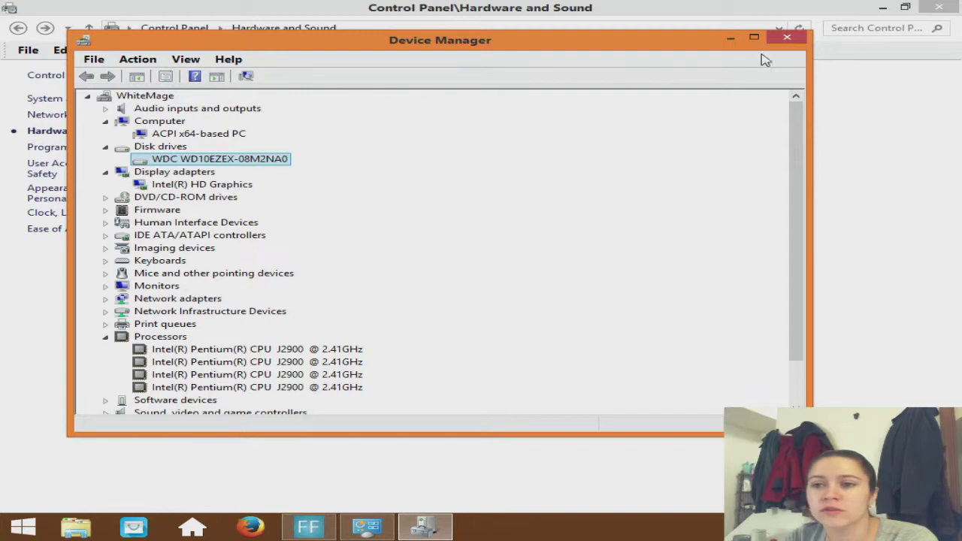
click(786, 37)
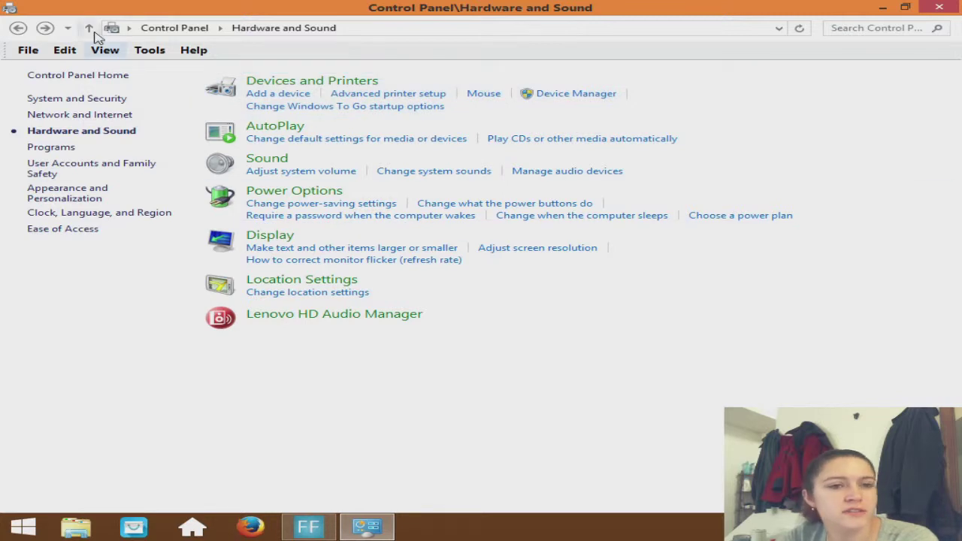
Step: View the basic computer information on the System page under System and Security, and return to that category
click(89, 28)
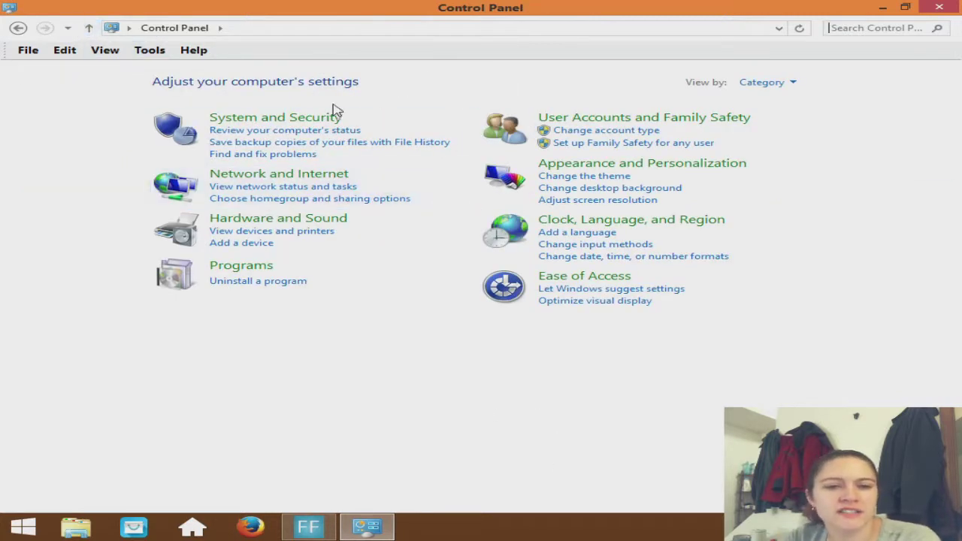
click(305, 122)
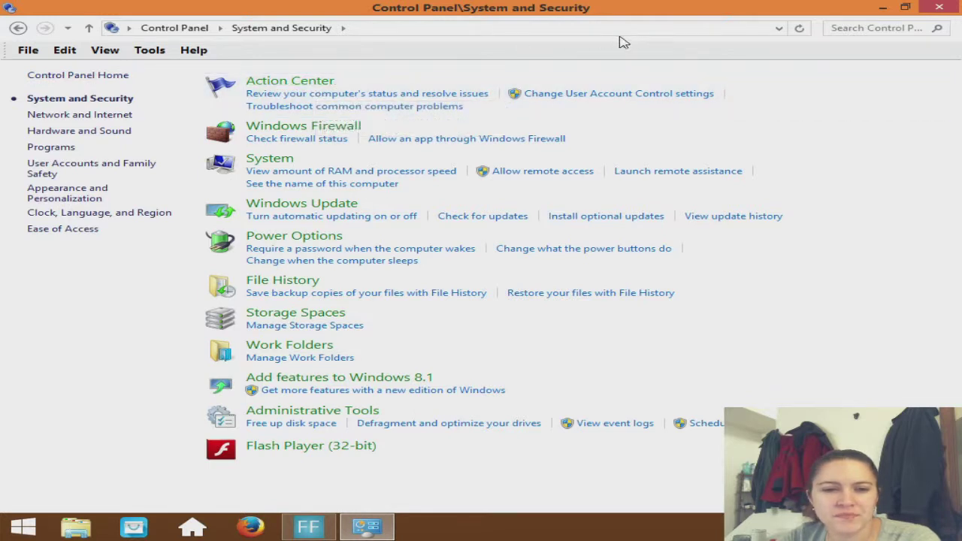
click(269, 162)
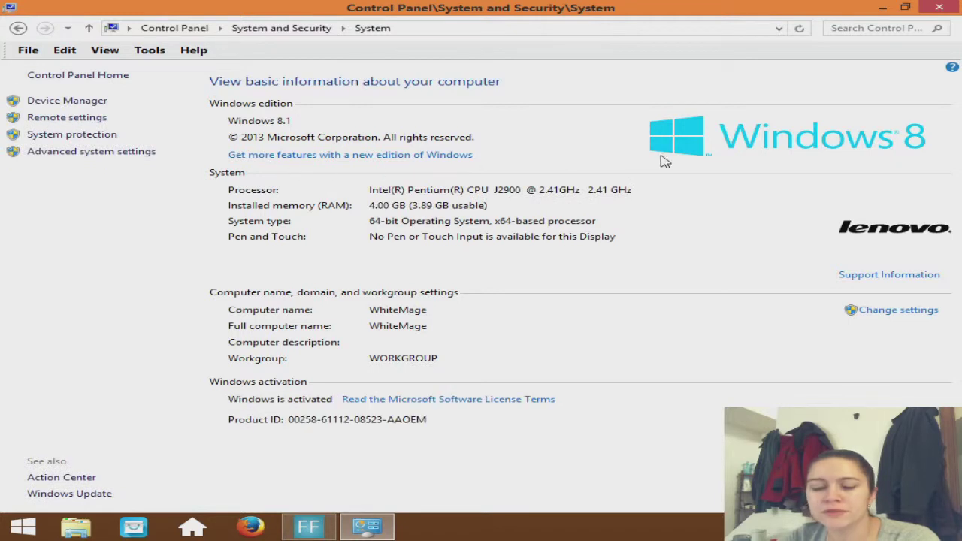
click(88, 28)
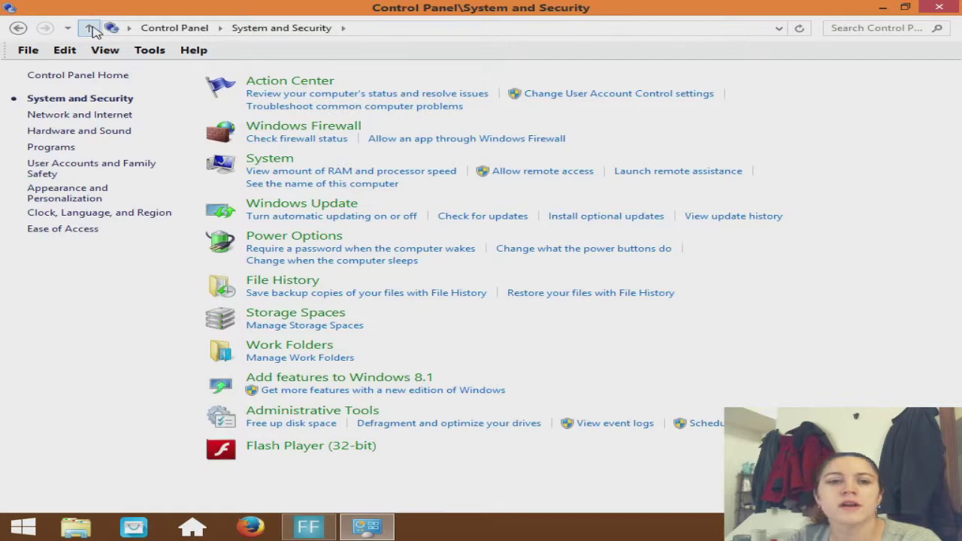
click(308, 526)
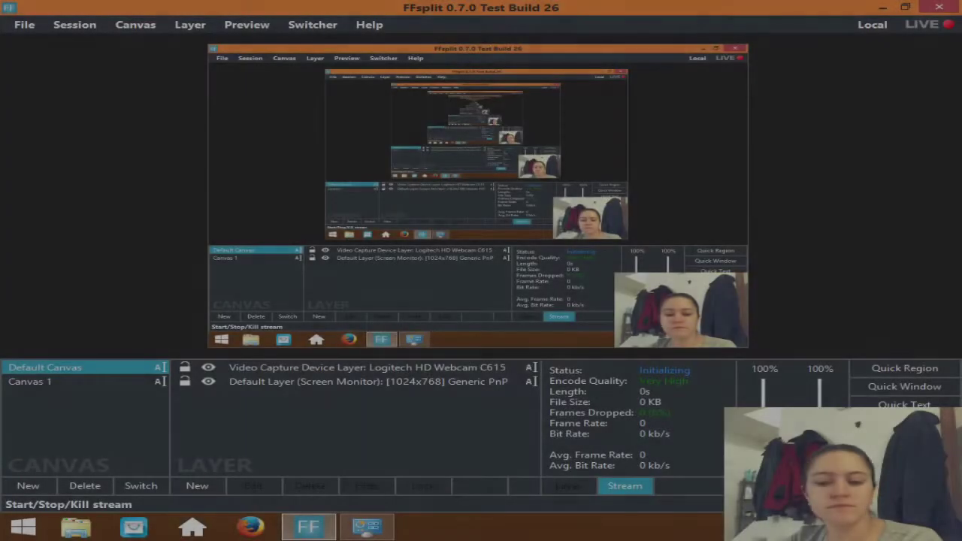
click(367, 526)
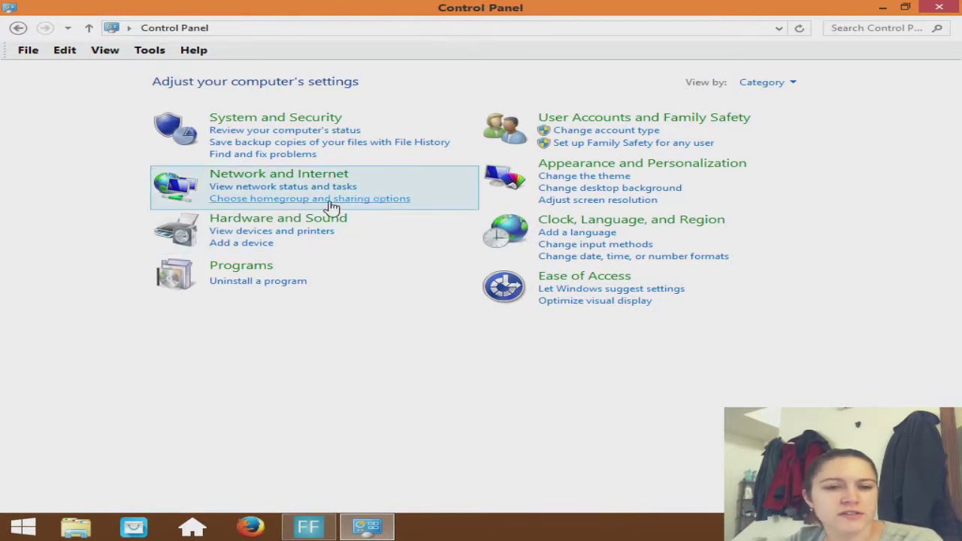
Step: View the Network and Sharing Center under Network and Internet, and return to the main Control Panel overview
click(322, 178)
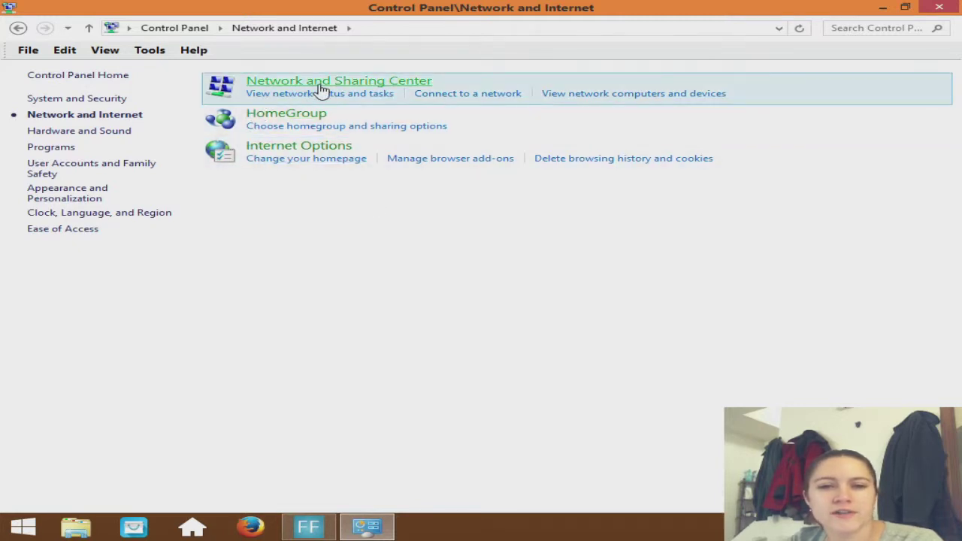
click(321, 85)
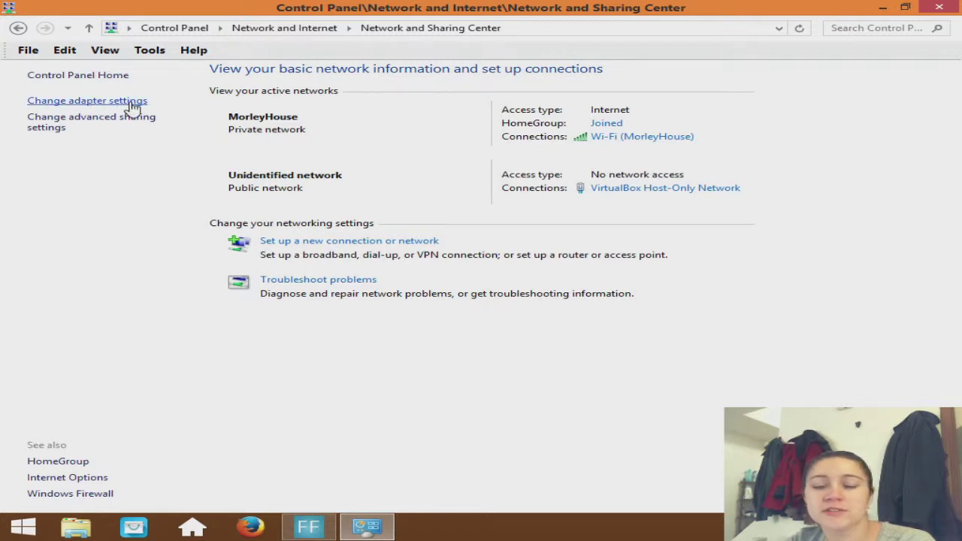
click(19, 27)
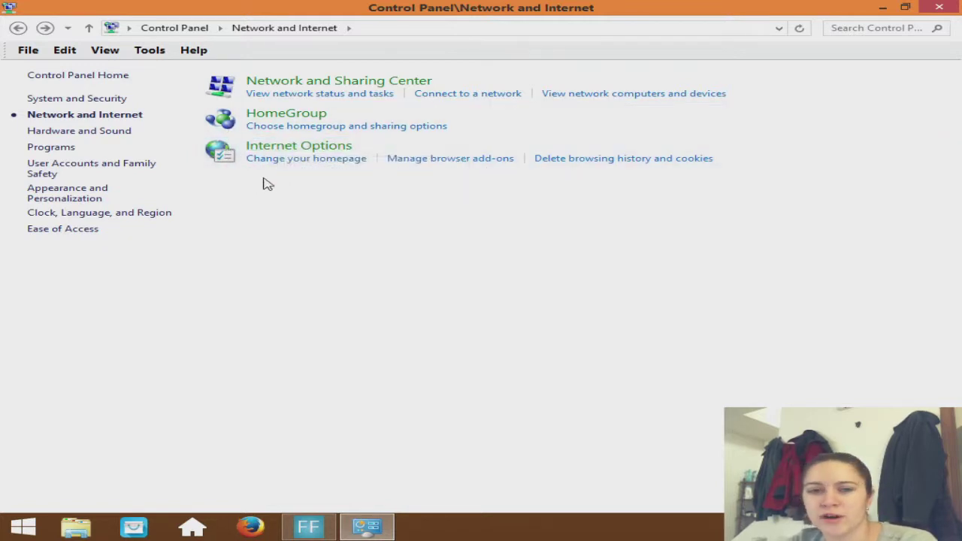
click(89, 28)
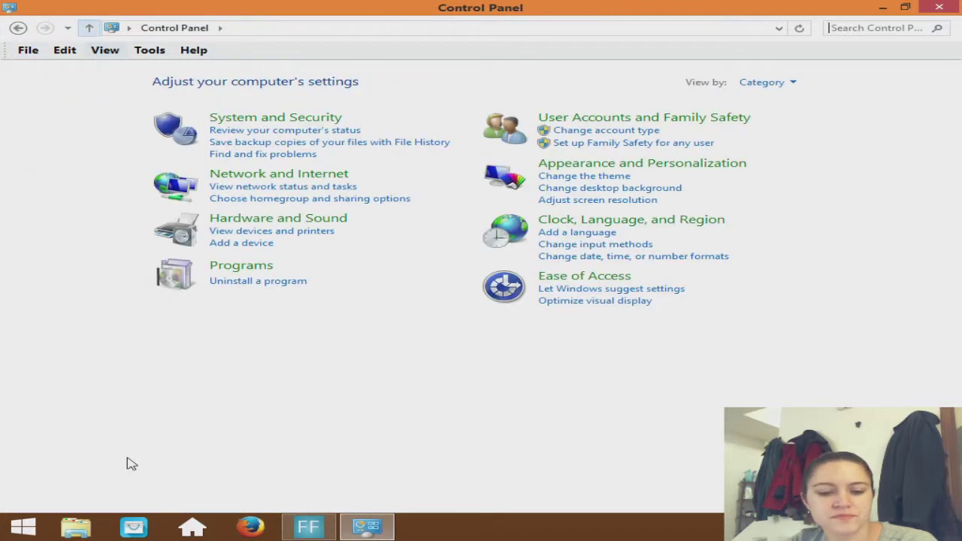
click(308, 526)
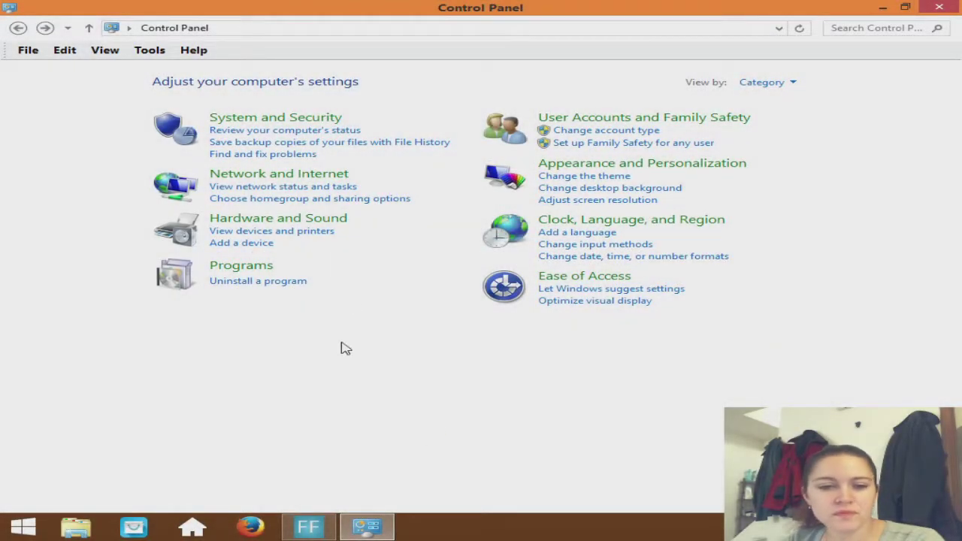
Step: View the installed programs list and the Default Programs options in the Programs category, returning to the category after each
click(240, 270)
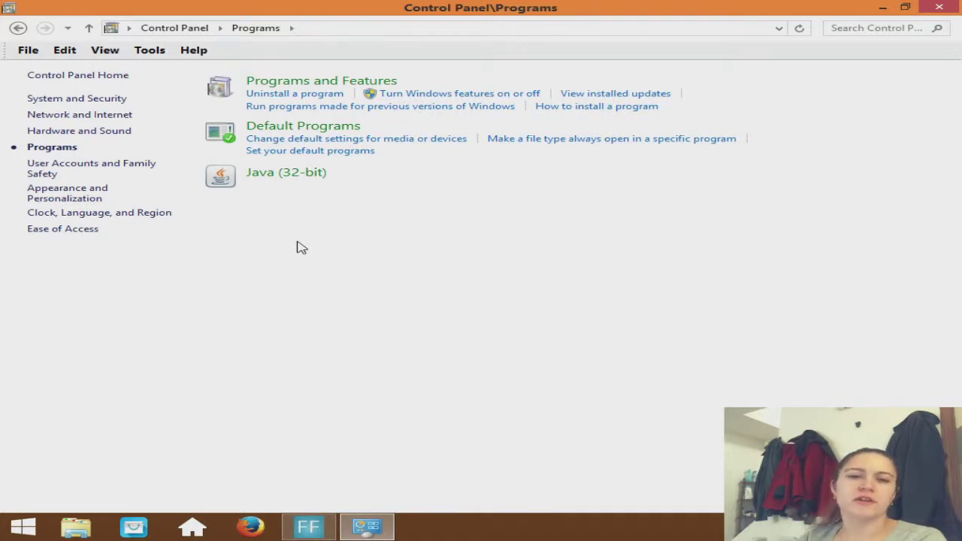
click(318, 95)
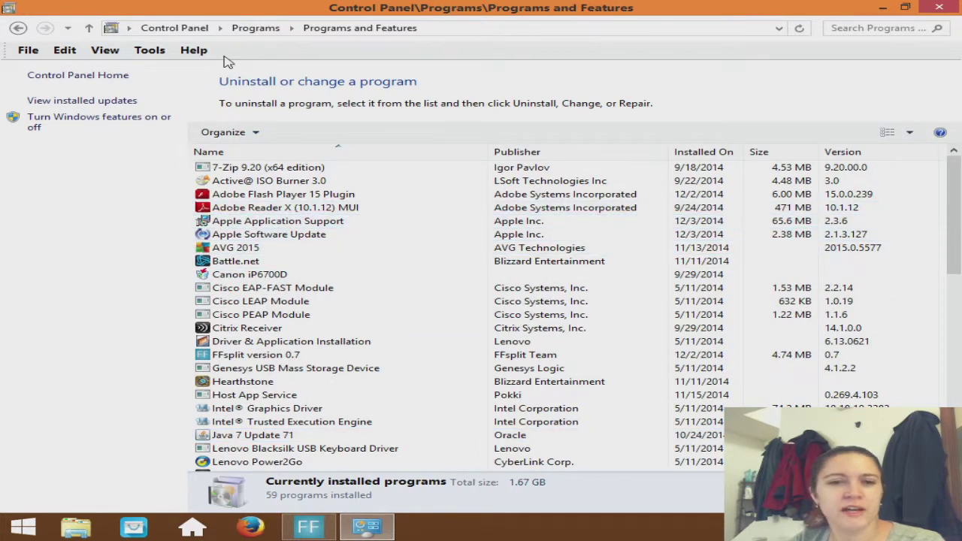
click(89, 30)
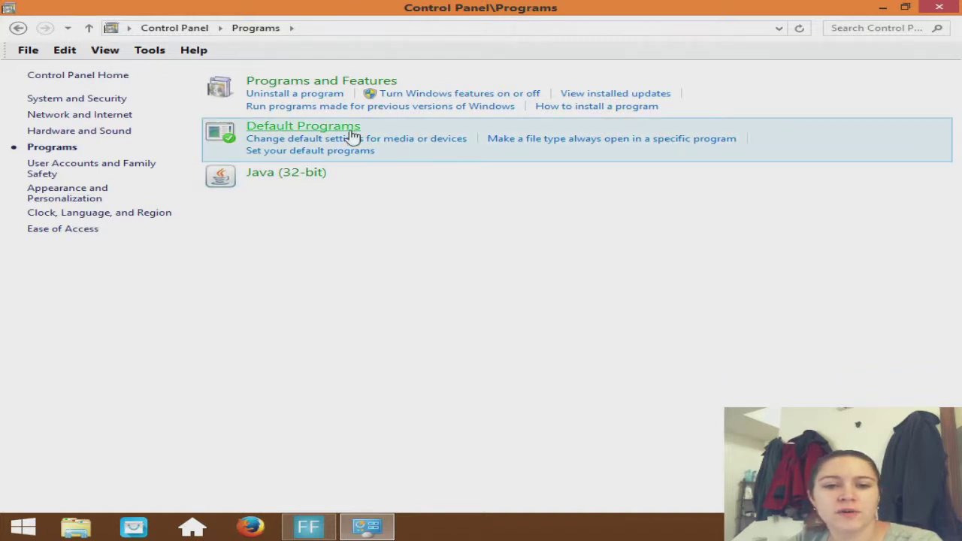
click(351, 132)
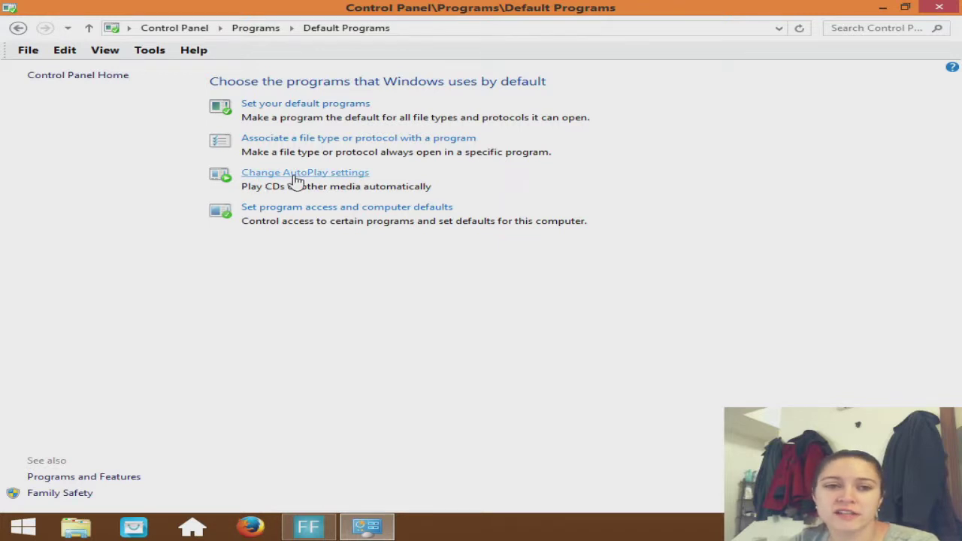
click(89, 27)
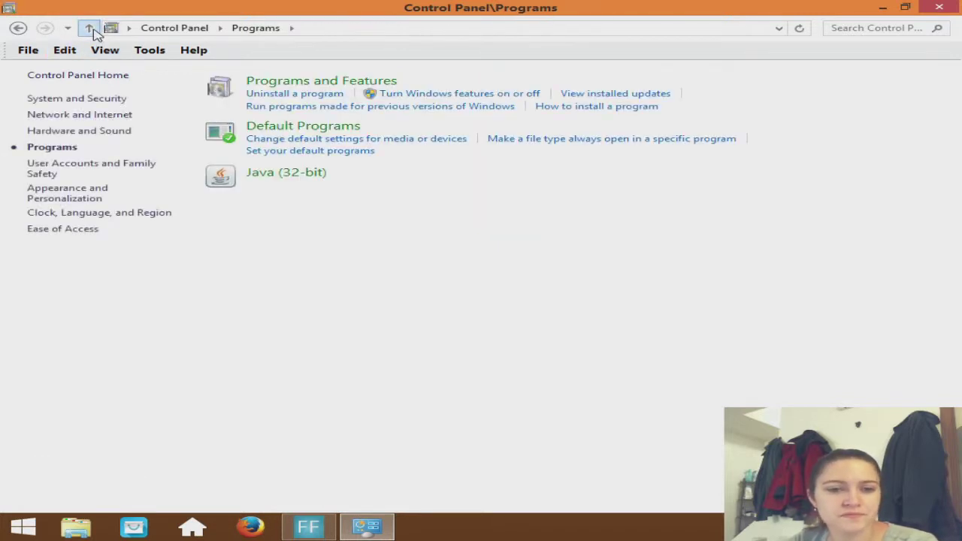
Step: View the User Accounts and Family Safety category from the main Control Panel overview, and return to the overview
click(91, 29)
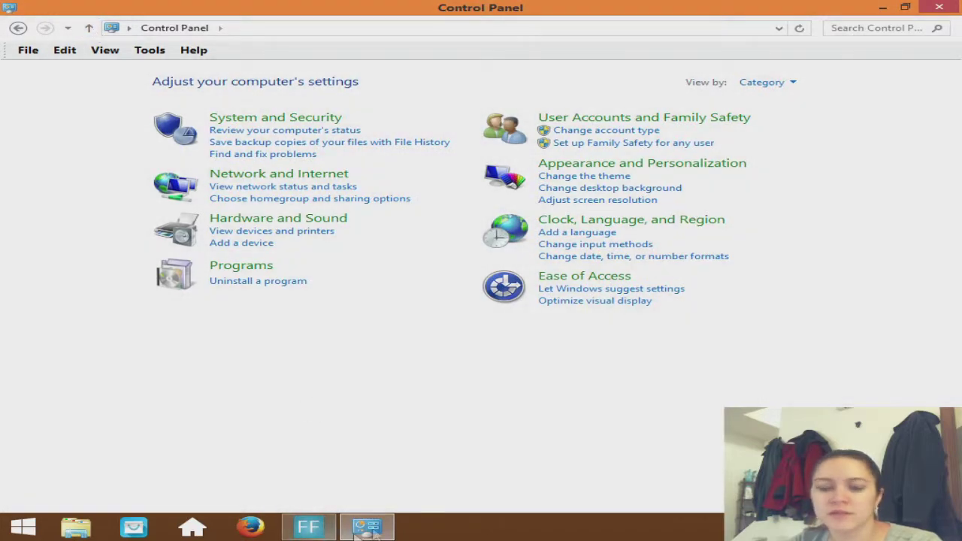
click(315, 528)
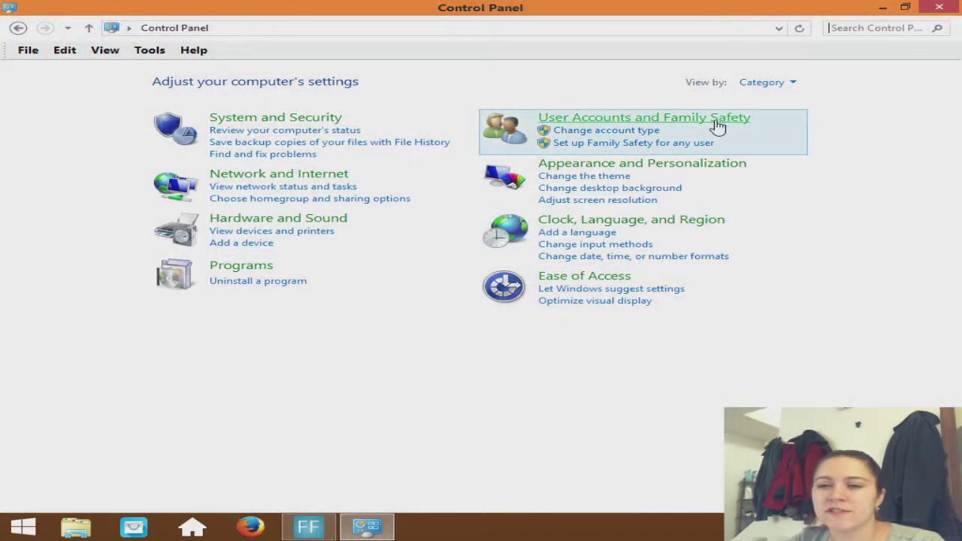
click(720, 122)
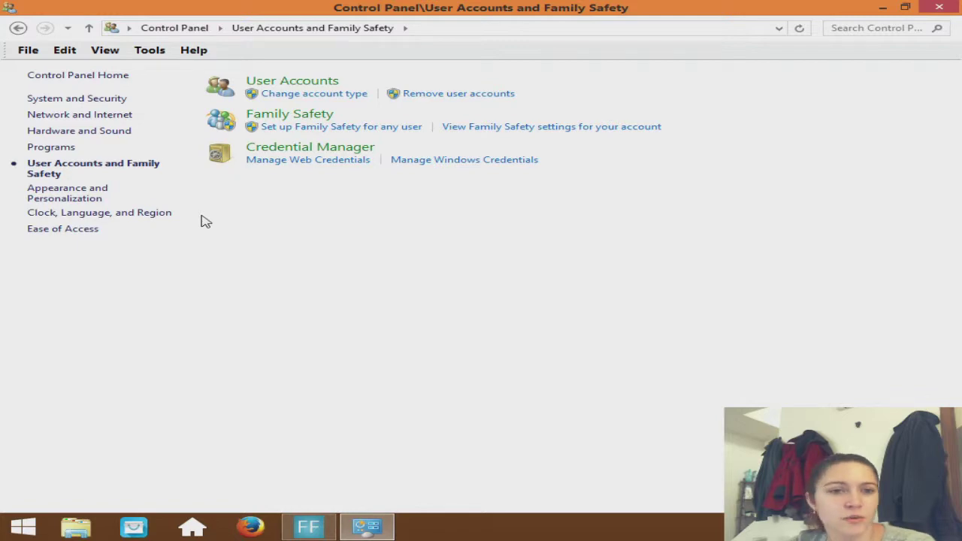
click(88, 28)
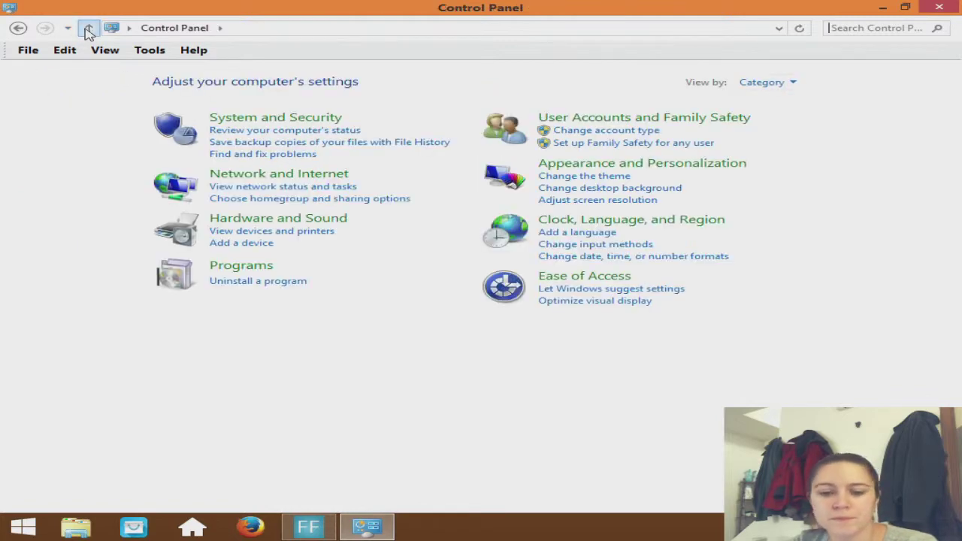
click(300, 525)
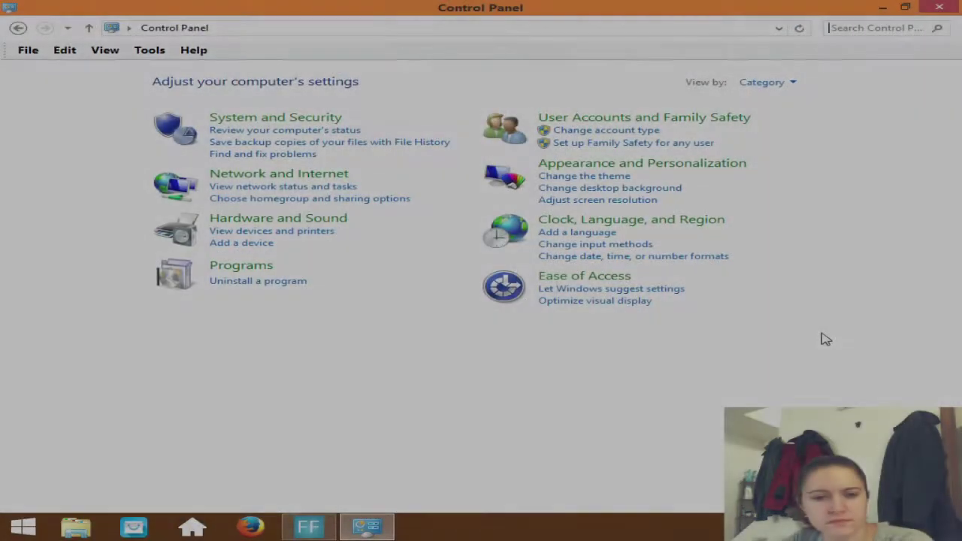
Step: View the Display settings under Appearance and Personalization, and return to the main Control Panel overview
click(743, 166)
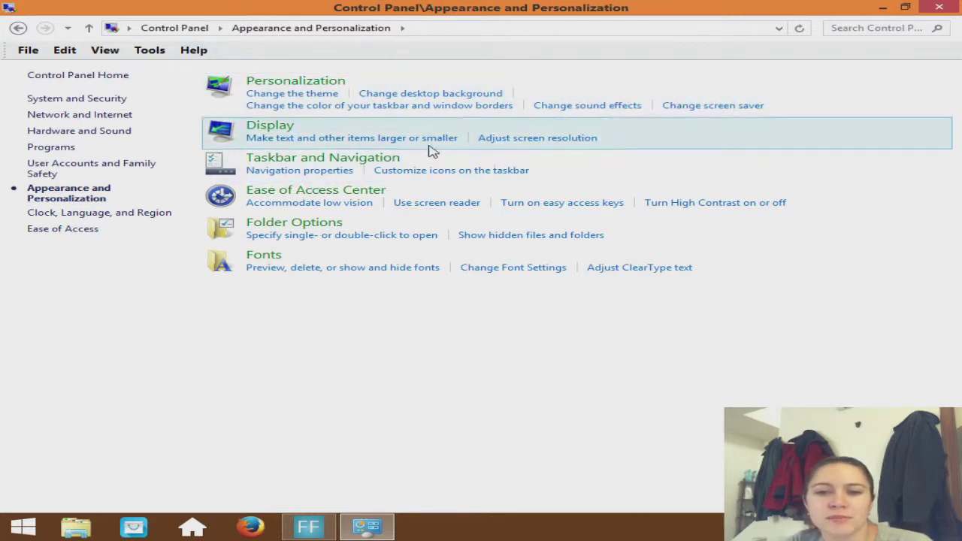
click(286, 132)
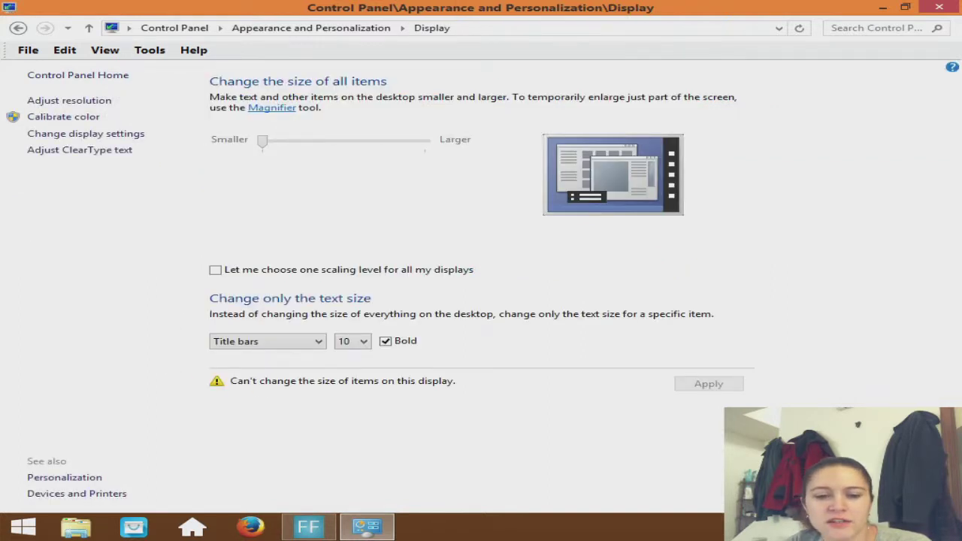
click(90, 28)
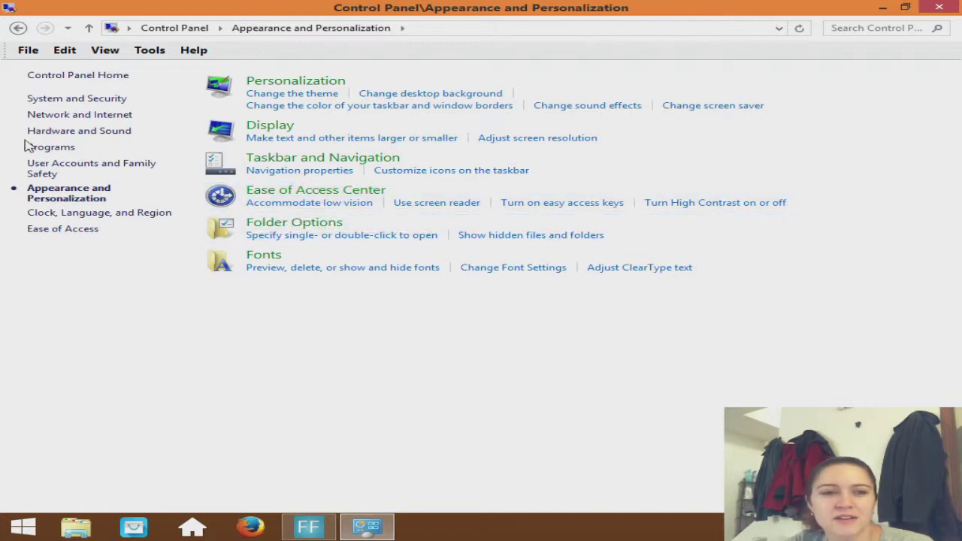
click(88, 27)
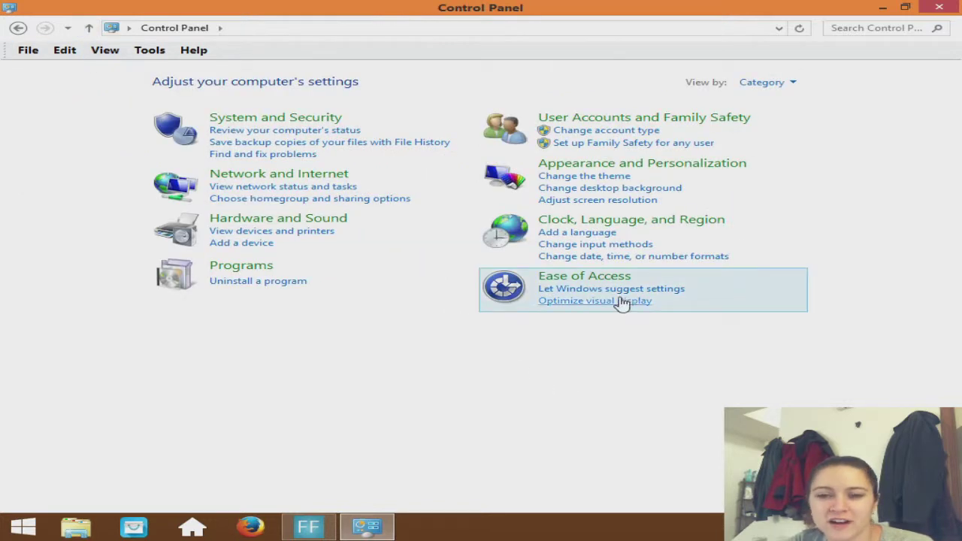
Step: View the general Folder Options under Appearance and Personalization, close them, and return to the main Control Panel overview
click(599, 166)
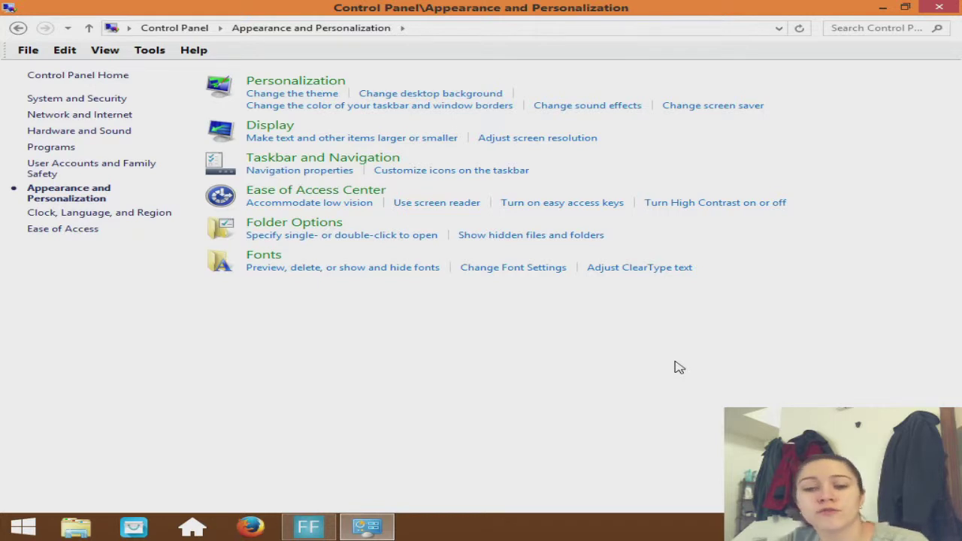
click(322, 226)
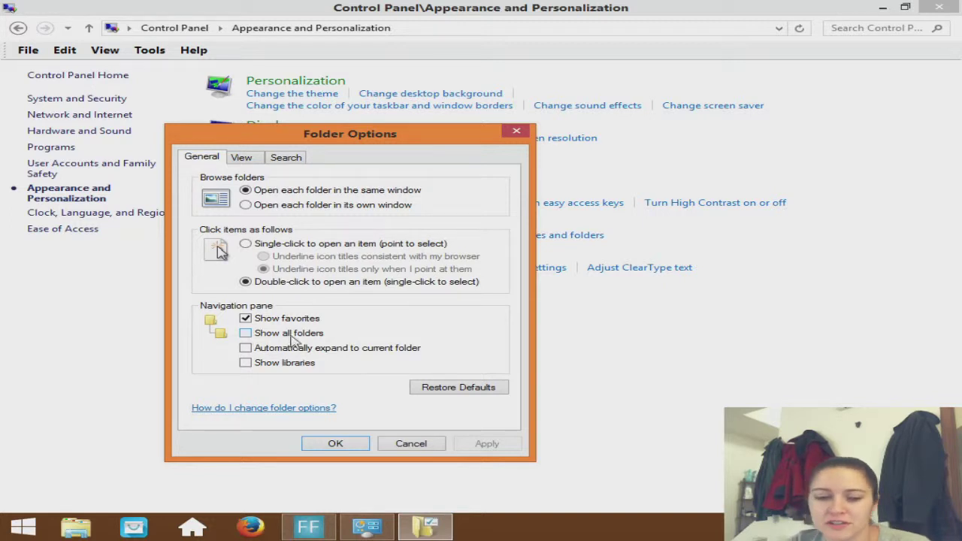
click(342, 448)
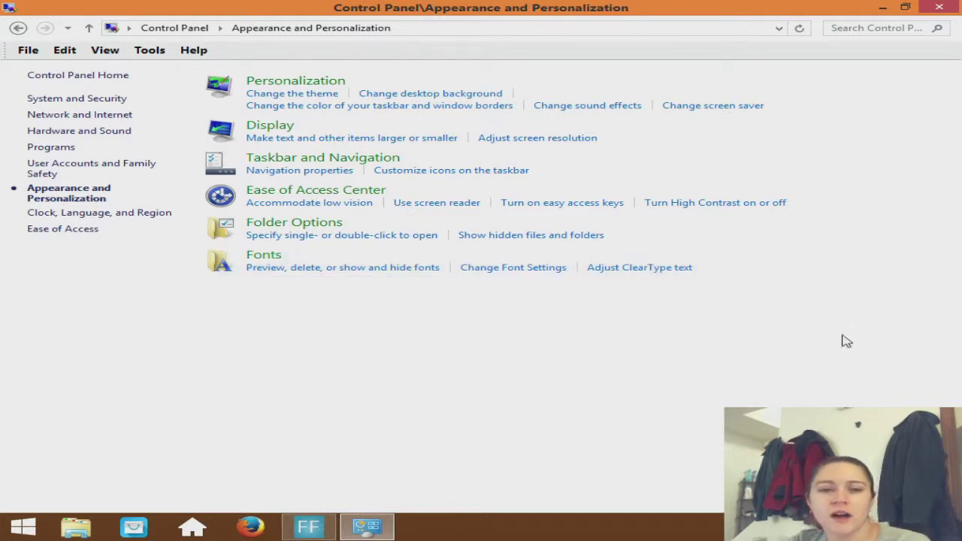
click(88, 28)
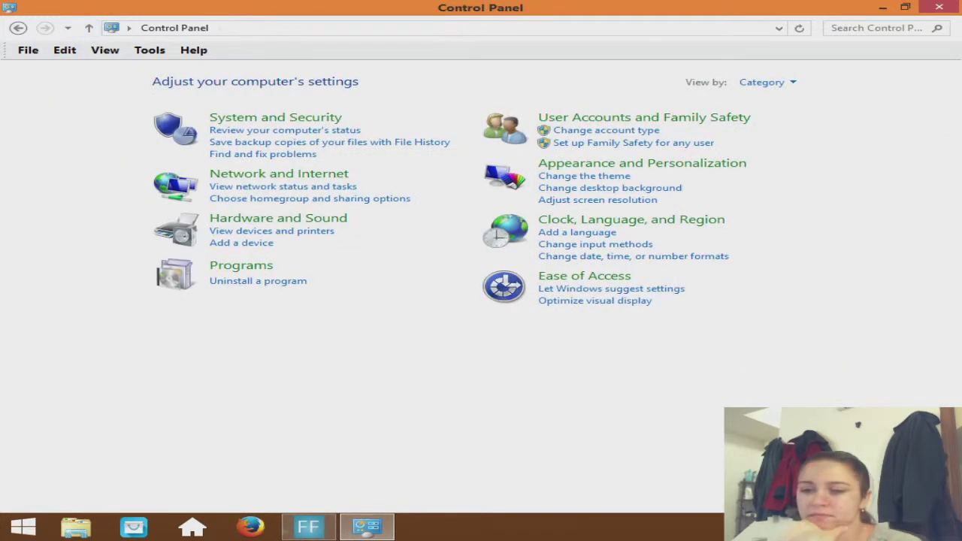
Step: View the Clock, Language, and Region category, and return to the main Control Panel overview
click(685, 221)
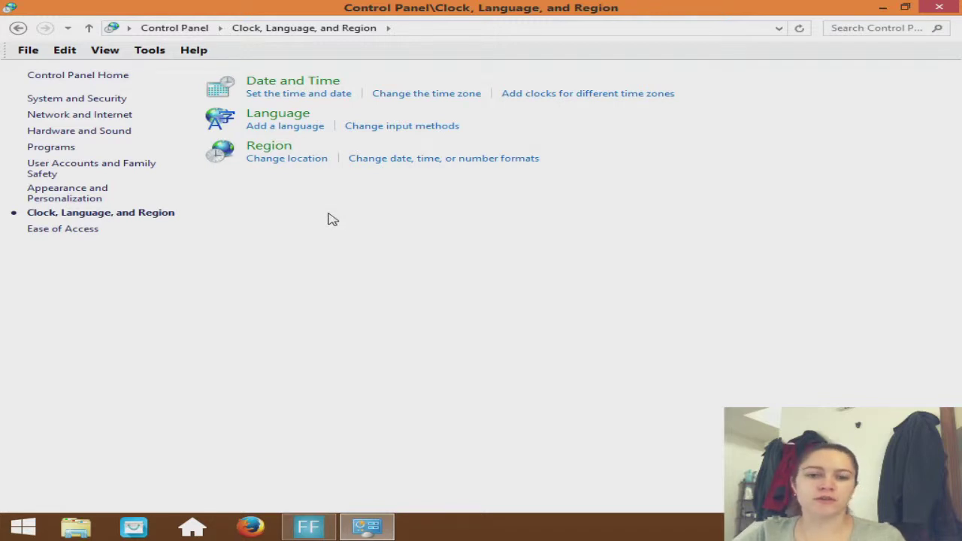
click(90, 30)
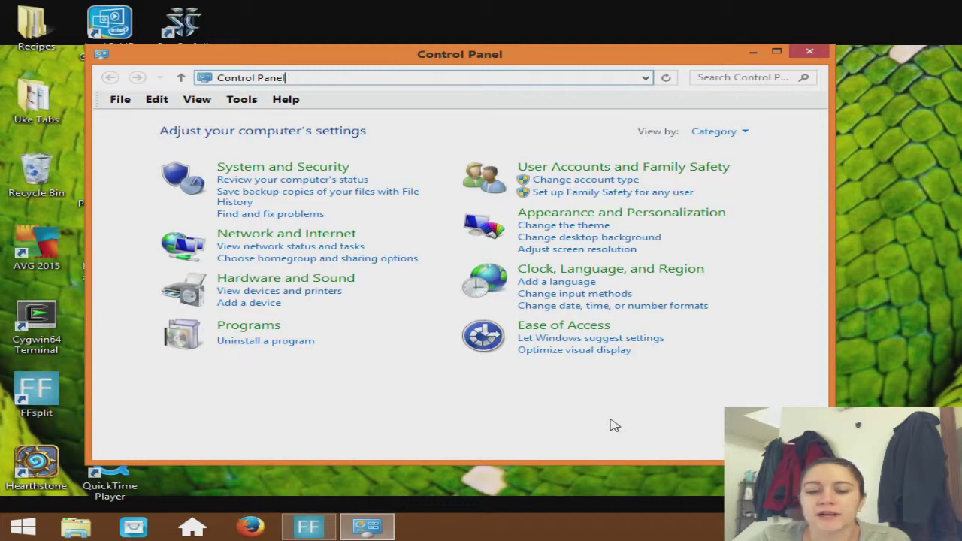
Step: Switch to FFsplit and make Canvas 1 the active canvas
click(322, 532)
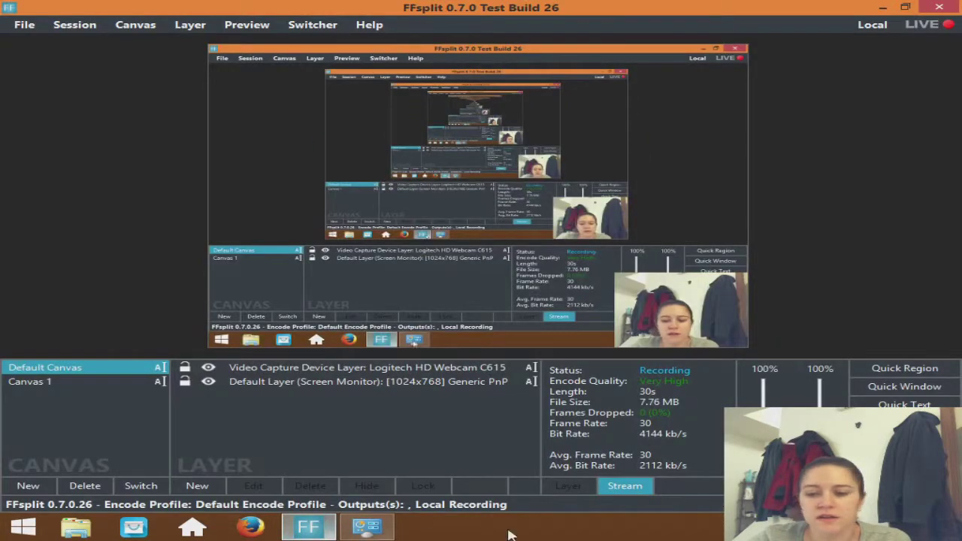
double_click(19, 382)
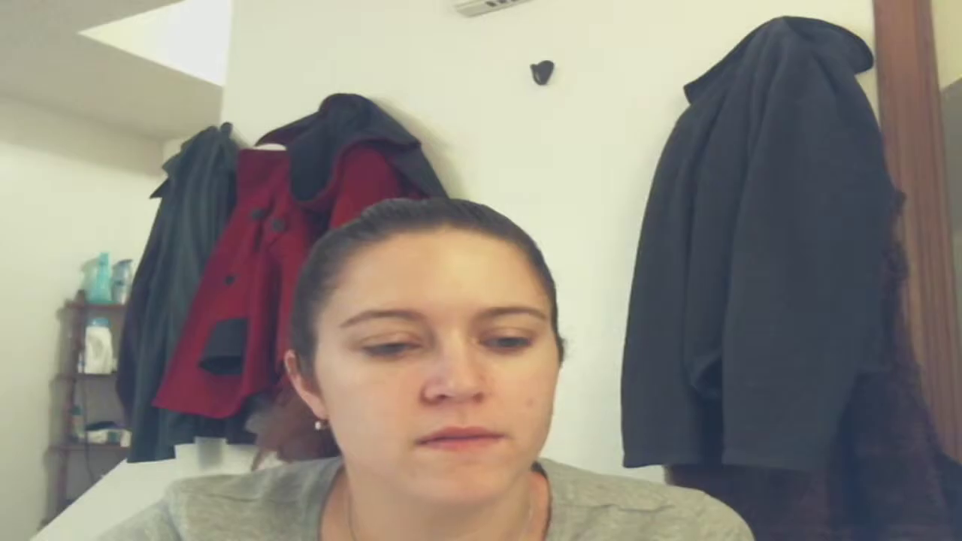